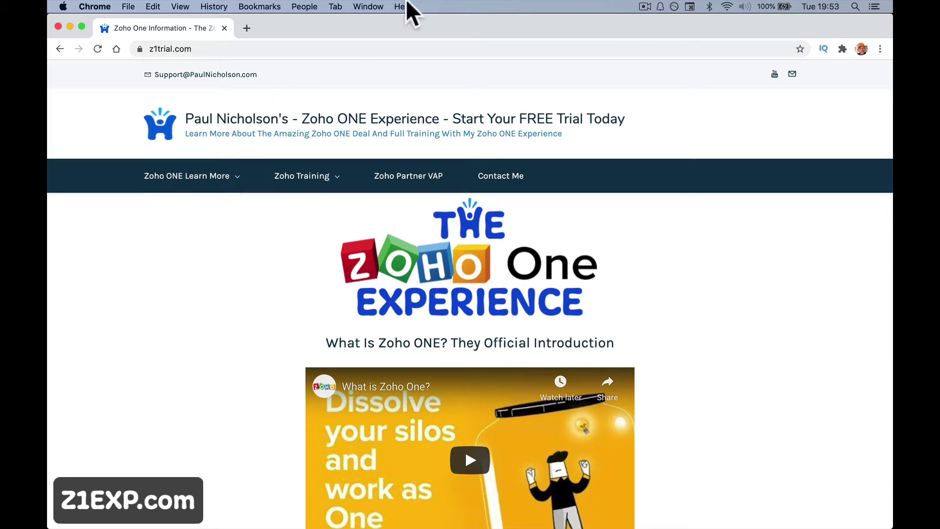
# Check the date and time, then scroll through the Zoho One information page.
pyautogui.click(817, 6)
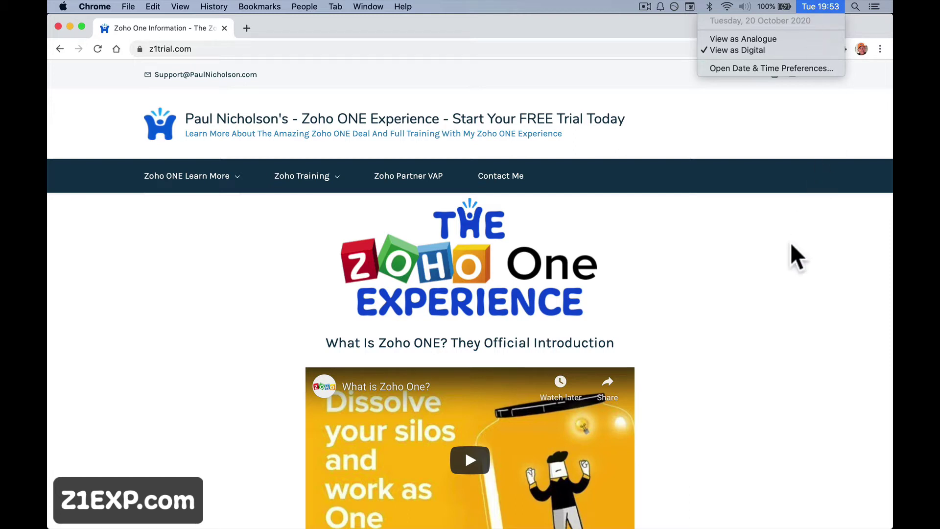
pyautogui.click(785, 267)
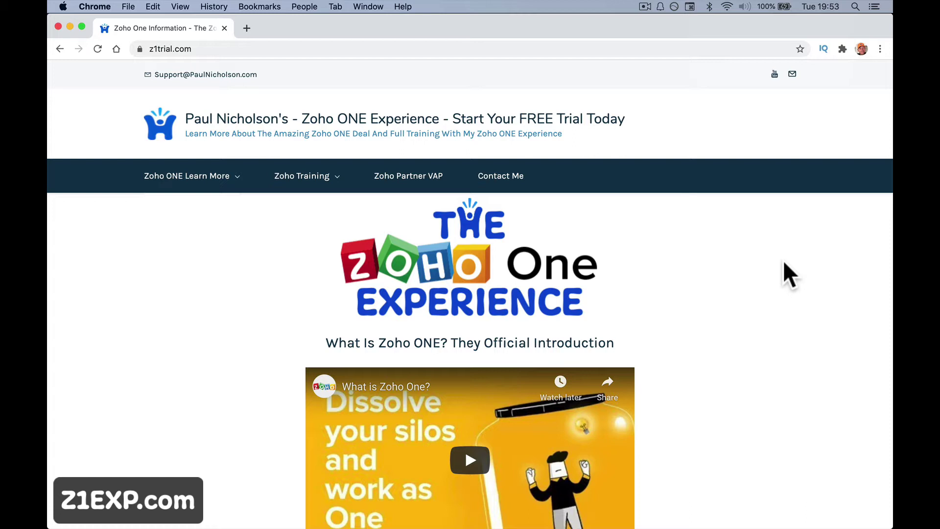
pyautogui.scroll(-7, 784, 262)
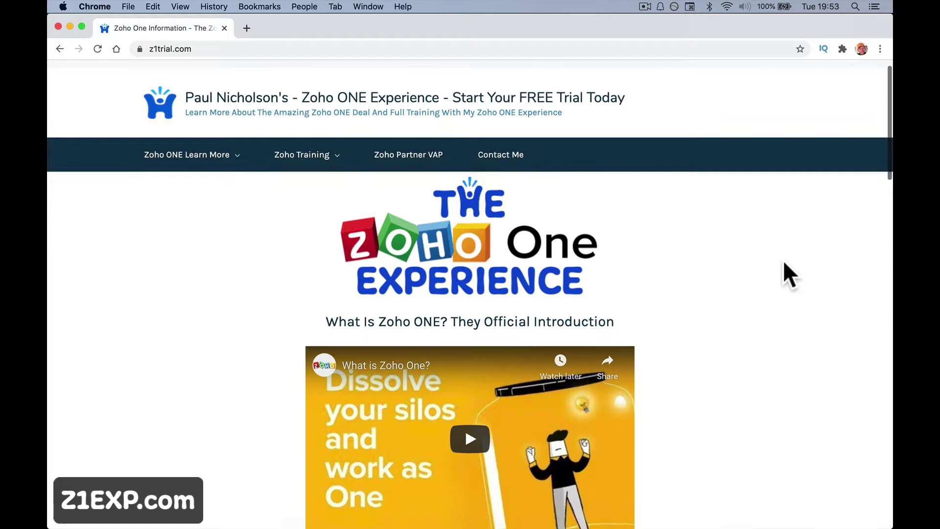
pyautogui.scroll(-1, 783, 260)
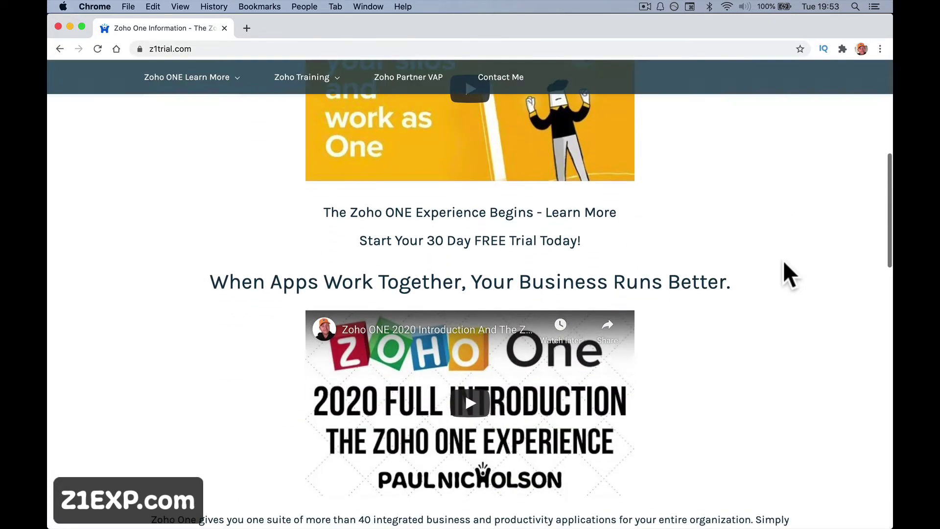
pyautogui.scroll(1, 783, 261)
pyautogui.scroll(3, 784, 262)
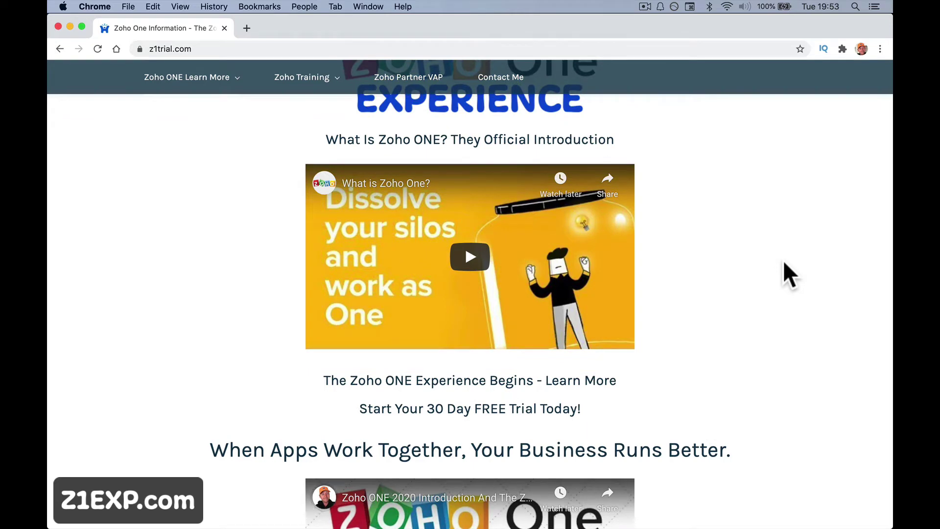
pyautogui.scroll(-9, 781, 251)
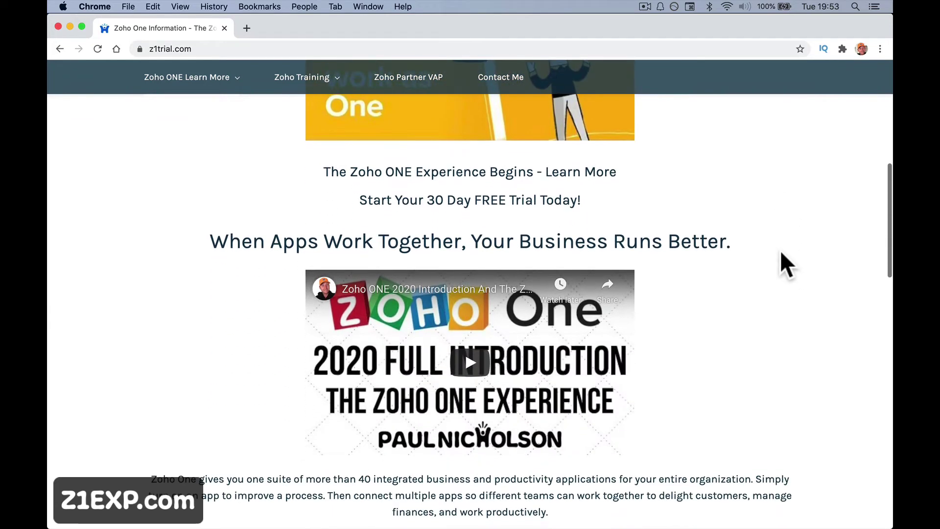
pyautogui.scroll(-1, 780, 251)
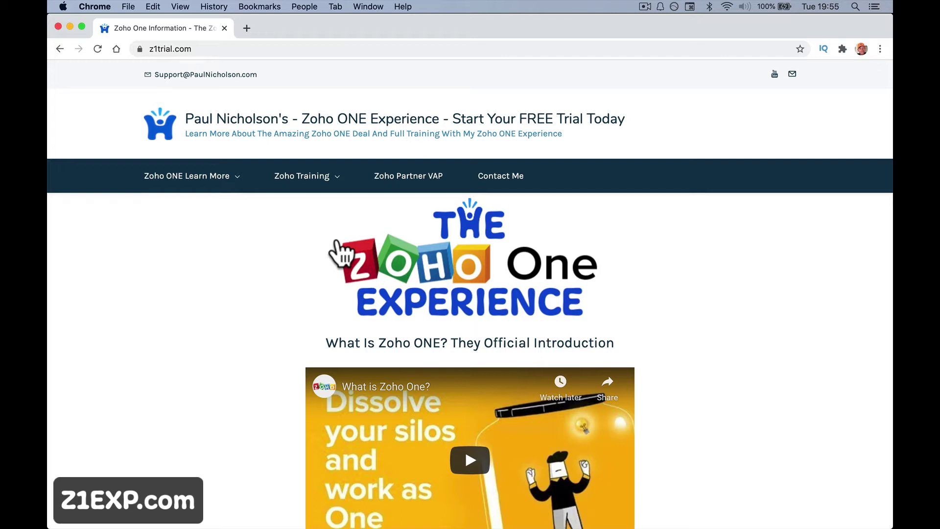
pyautogui.scroll(-15, 342, 253)
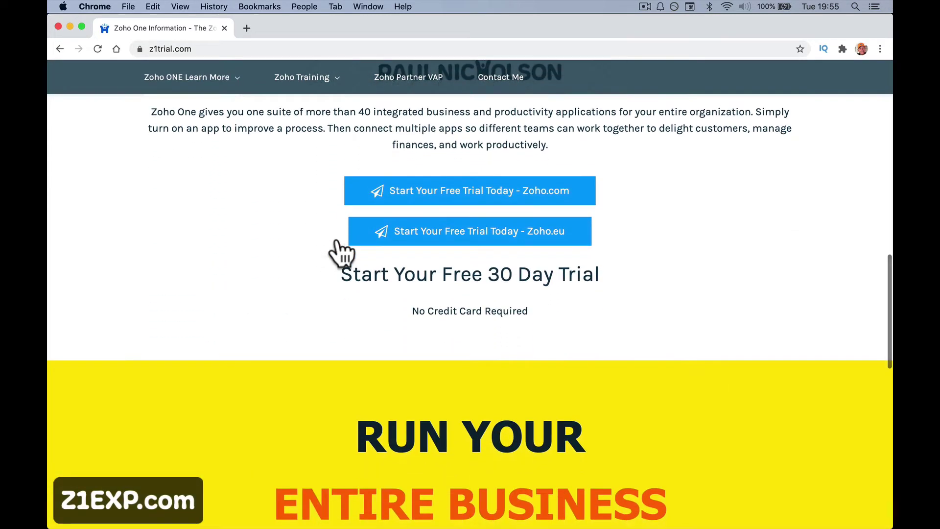
pyautogui.scroll(8, 342, 254)
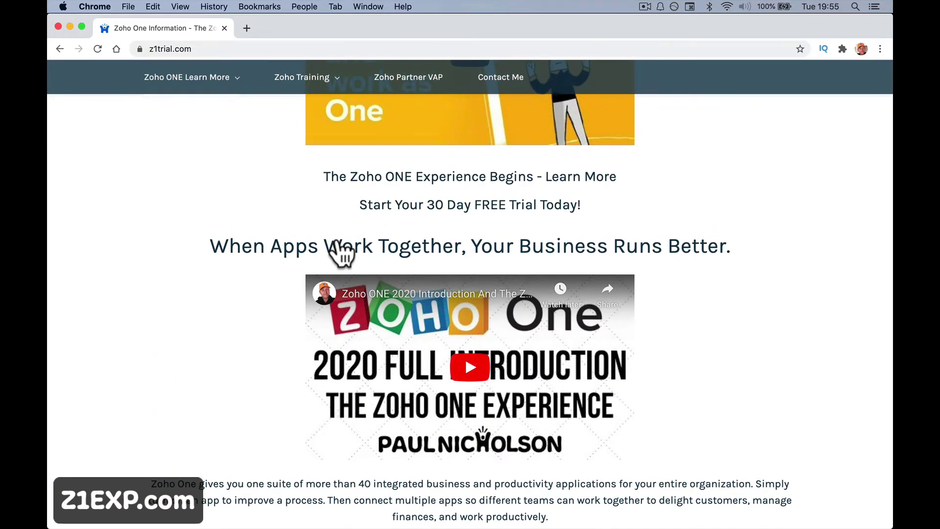
pyautogui.scroll(2, 342, 254)
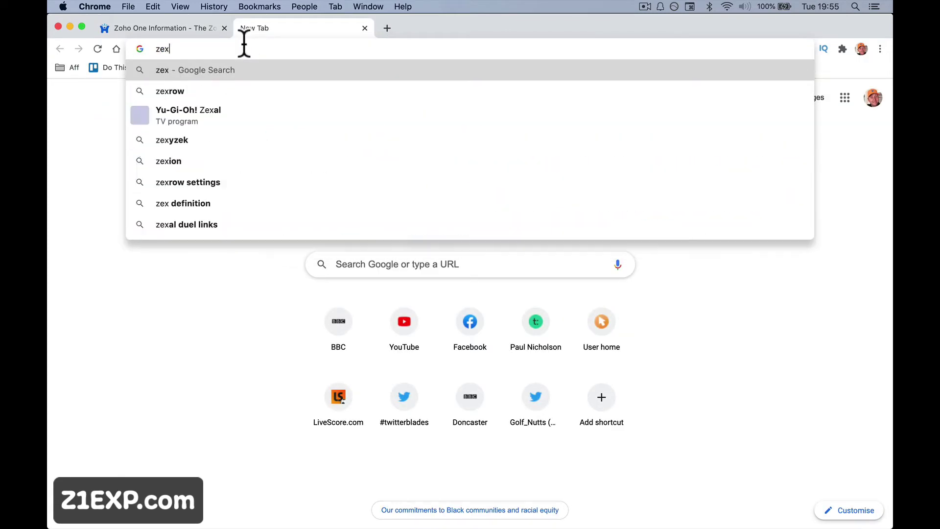
# Go to z1exp.com in a new tab and log in to the forum.
pyautogui.write('p.')
pyautogui.press('BackSpace')
pyautogui.press('BackSpace')
pyautogui.press('BackSpace')
pyautogui.write('1')
pyautogui.press('BackSpace')
pyautogui.press('BackSpace')
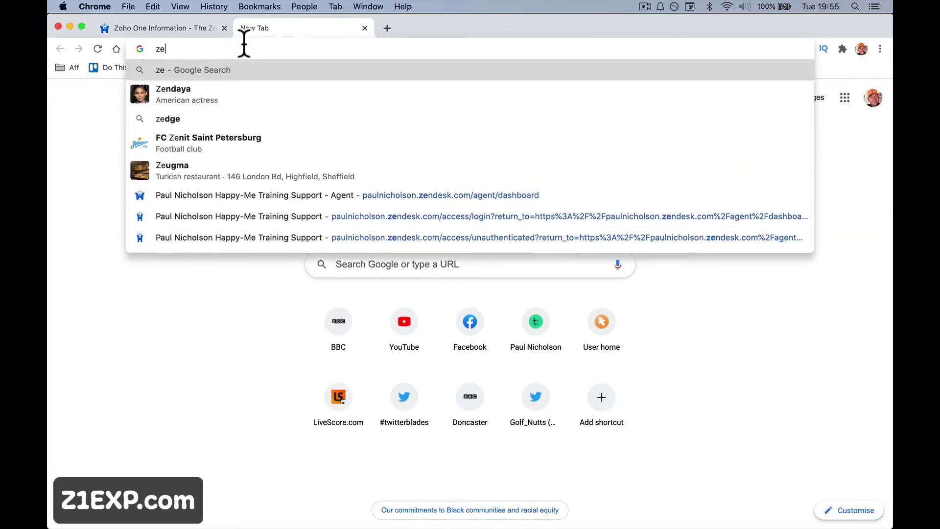
pyautogui.write('1exp')
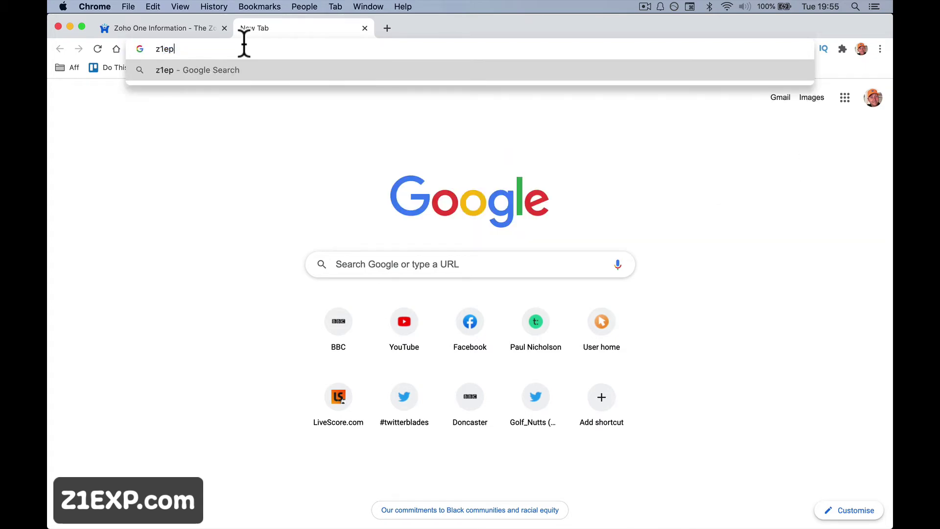
pyautogui.write('.com')
pyautogui.press('Return')
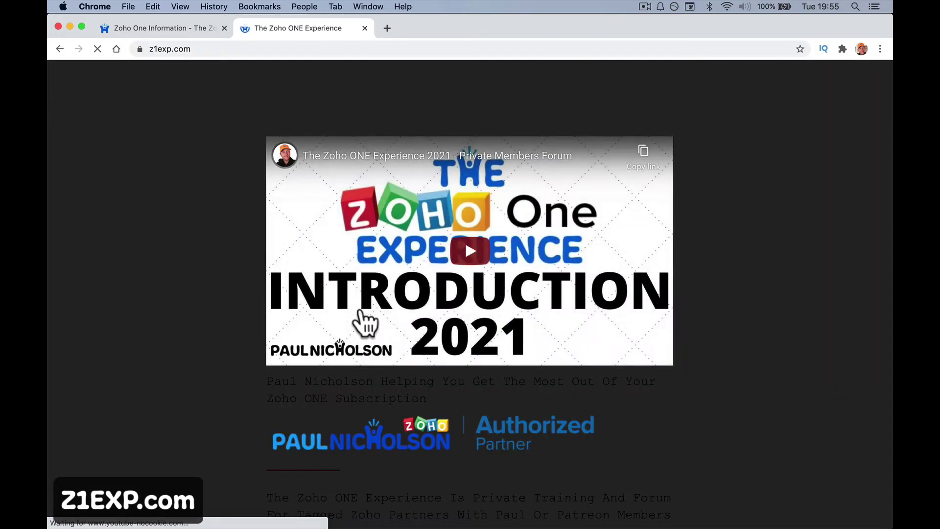
pyautogui.scroll(-5, 365, 326)
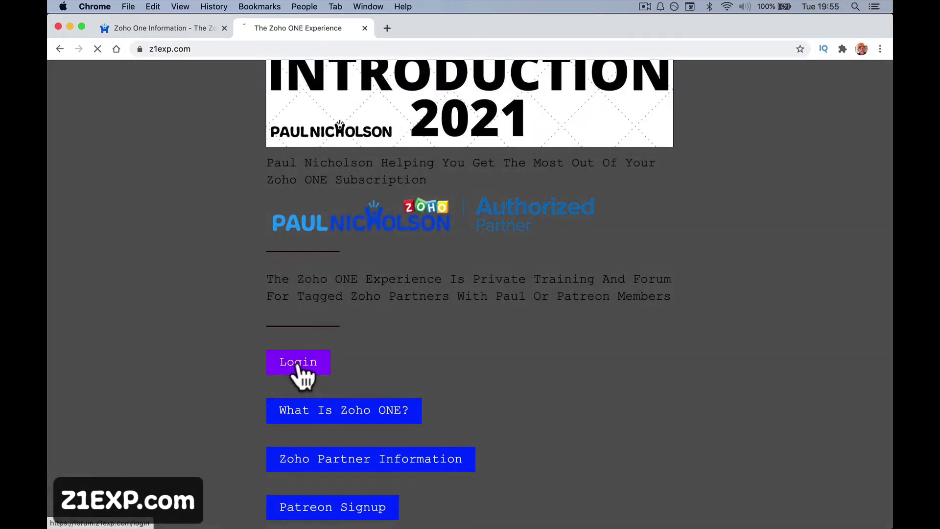
pyautogui.click(299, 368)
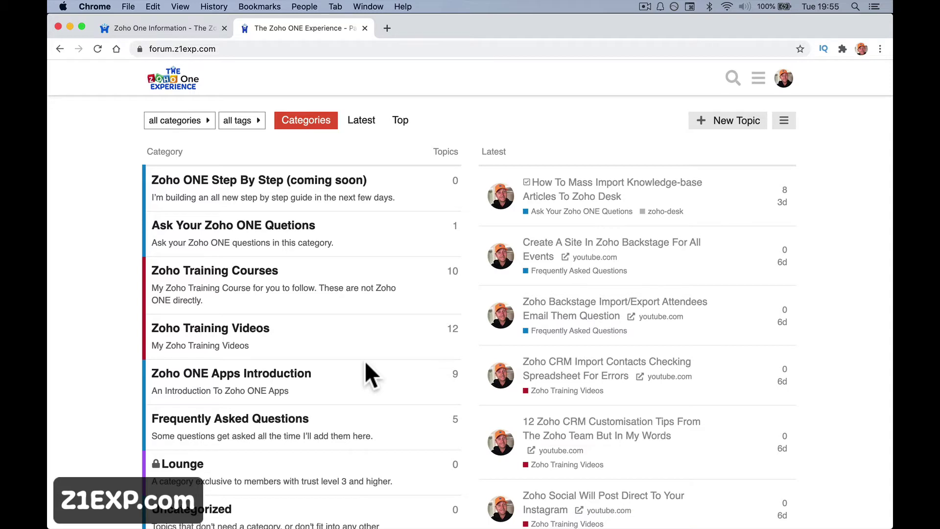
# Return to the z1trial.com tab and scroll to the free 30-day trial links.
pyautogui.click(175, 28)
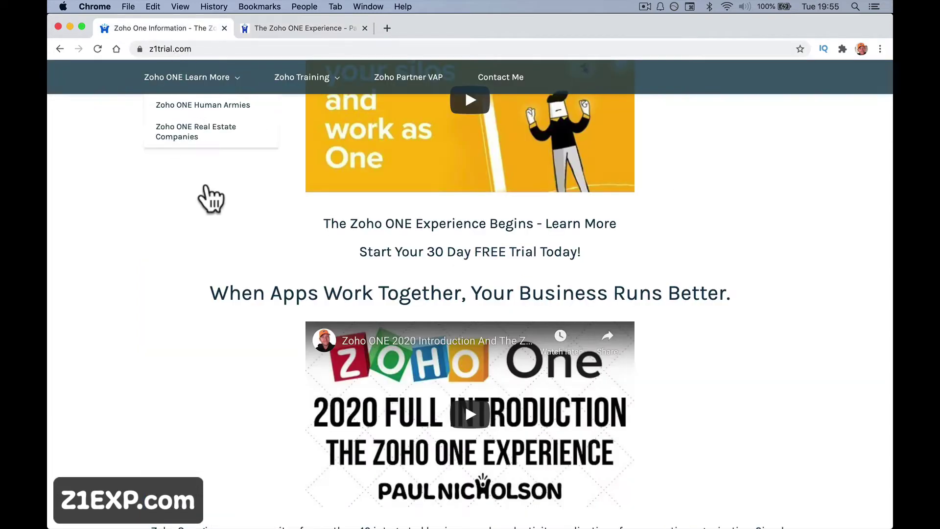
pyautogui.scroll(5, 224, 252)
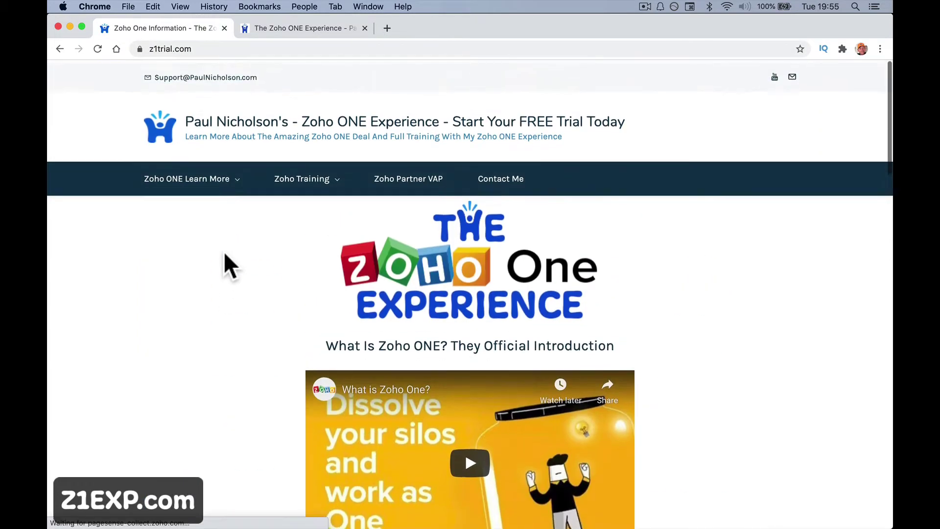
pyautogui.scroll(-3, 225, 252)
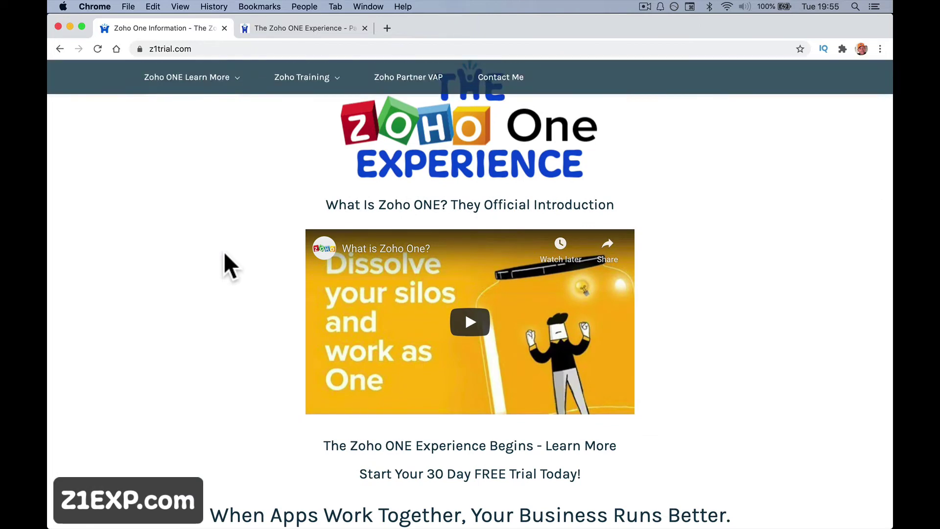
pyautogui.scroll(-6, 224, 251)
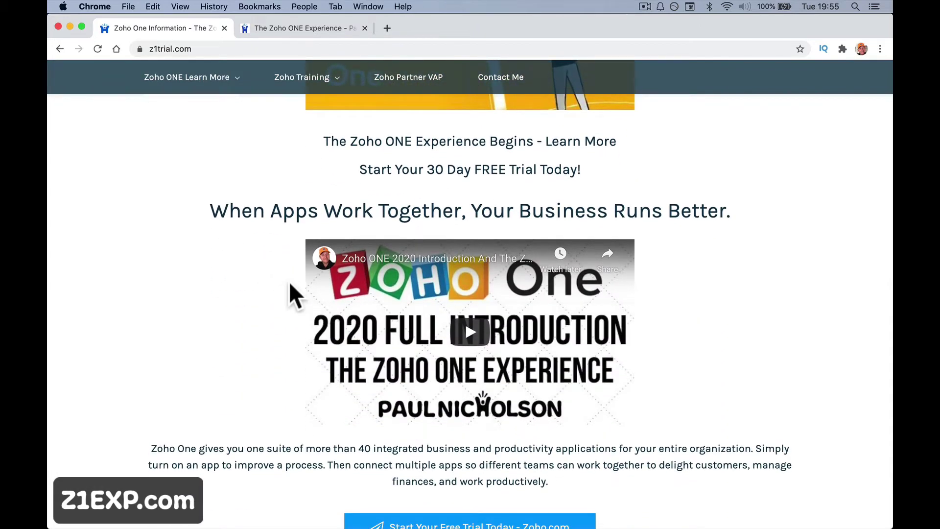
pyautogui.scroll(-6, 289, 284)
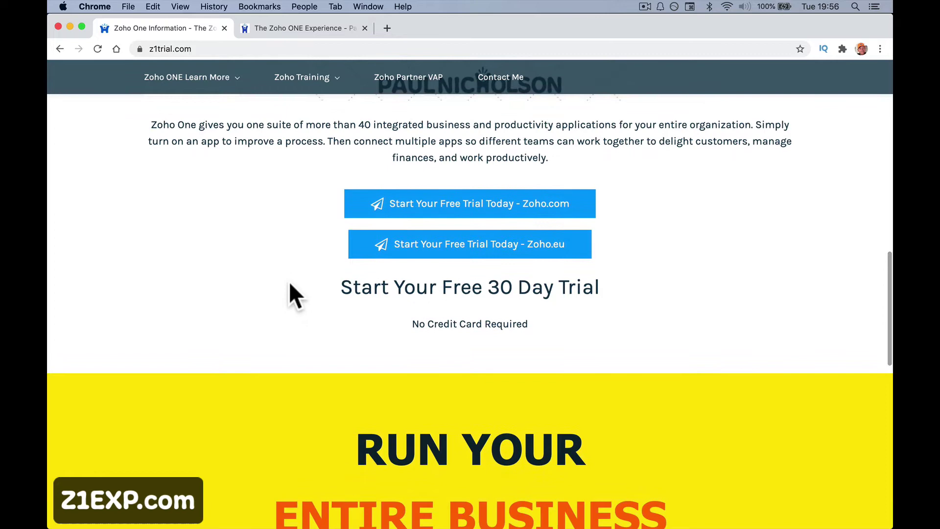
pyautogui.scroll(3, 290, 284)
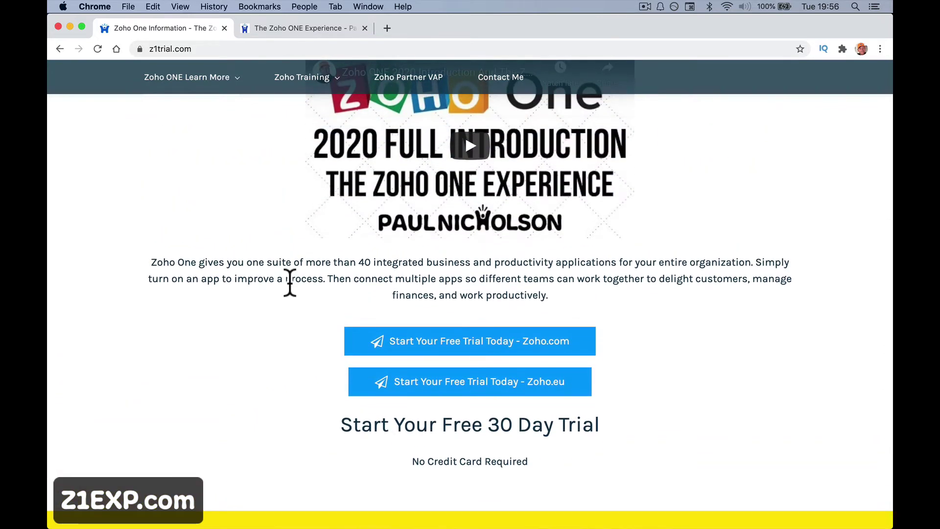
pyautogui.scroll(9, 361, 319)
pyautogui.scroll(-11, 369, 319)
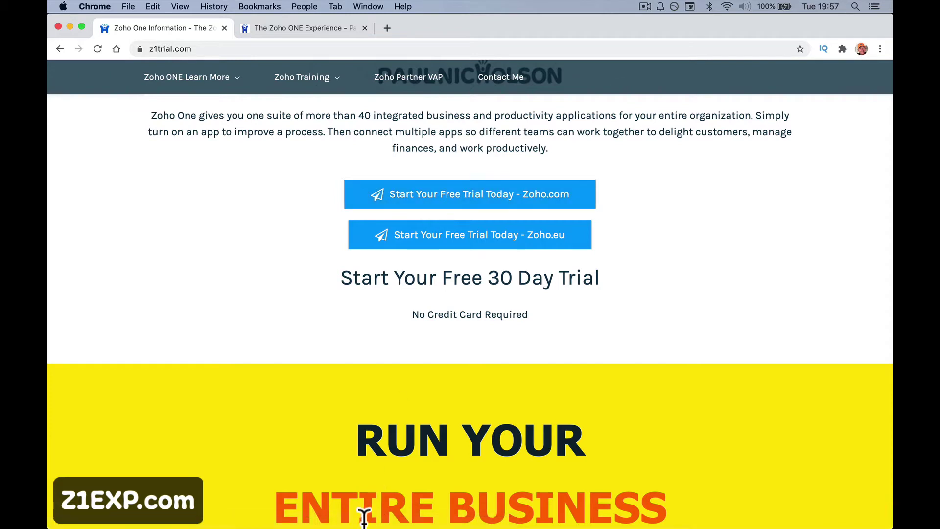
# Start the Zoho.com free trial and clear the autofilled email and password fields.
pyautogui.click(467, 194)
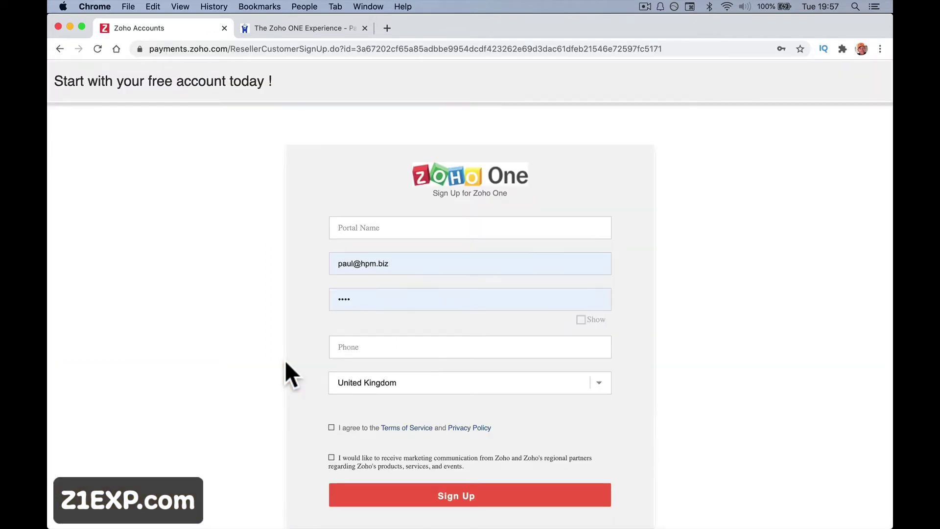
pyautogui.tripleClick(409, 258)
pyautogui.write('=')
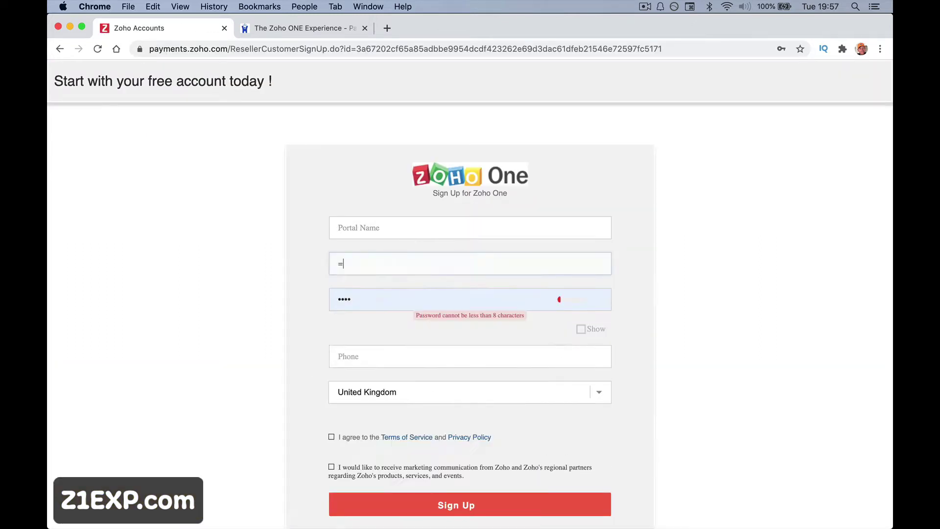
pyautogui.click(358, 306)
pyautogui.press('BackSpace')
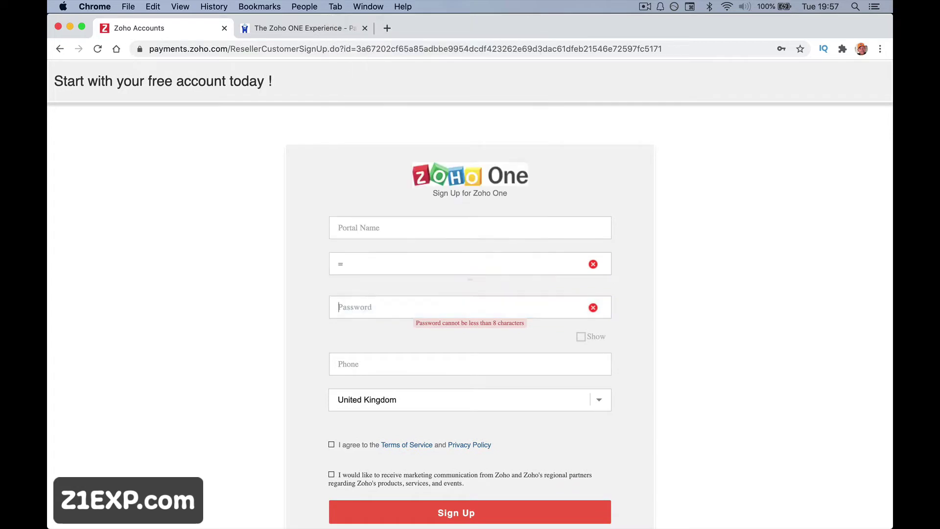
pyautogui.hotkey('shift', 'Tab')
pyautogui.hotkey('shift', 'Tab')
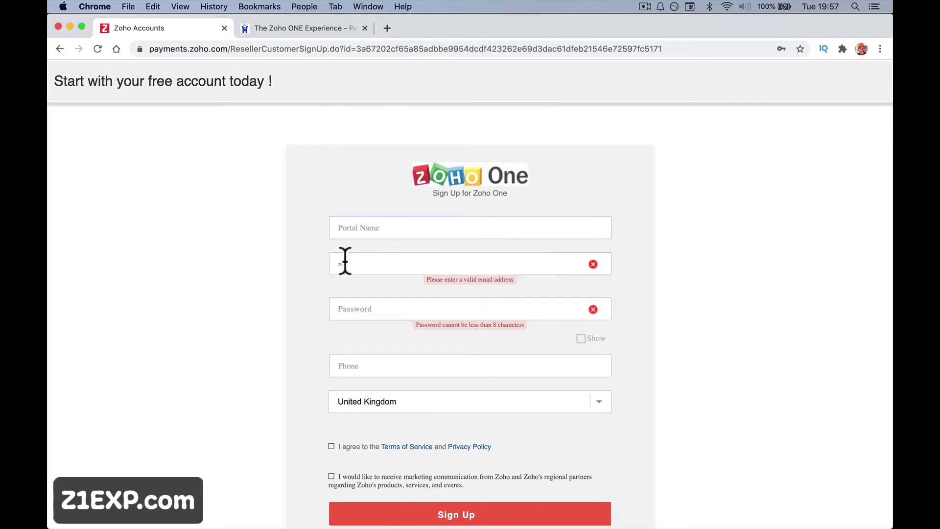
pyautogui.click(344, 260)
pyautogui.press('BackSpace')
pyautogui.click(265, 167)
pyautogui.click(346, 232)
# Enter 'happymesecurity' as the portal name, fixing typos, and move on to Email.
pyautogui.write('happyme')
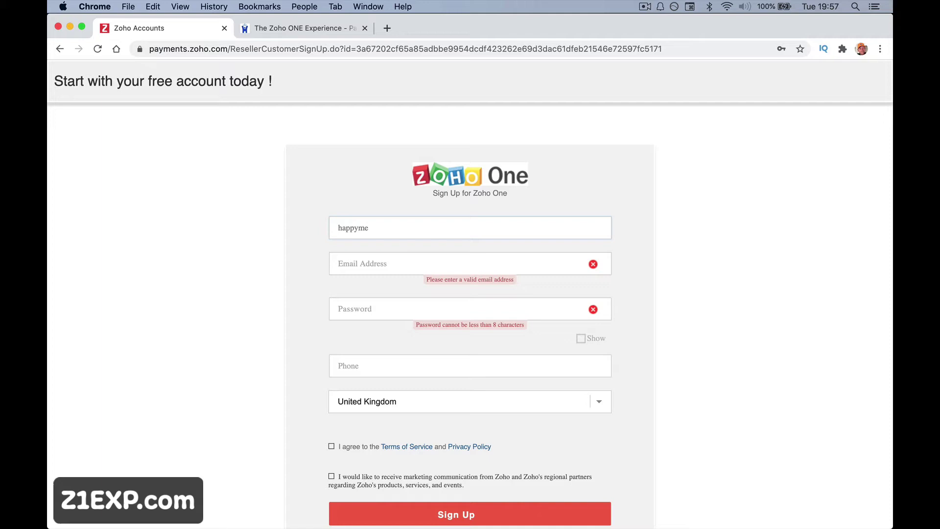
pyautogui.write('se')
pyautogui.press('BackSpace')
pyautogui.press('BackSpace')
pyautogui.press('BackSpace')
pyautogui.press('BackSpace')
pyautogui.press('BackSpace')
pyautogui.press('BackSpace')
pyautogui.press('BackSpace')
pyautogui.press('BackSpace')
pyautogui.press('BackSpace')
pyautogui.write('z2')
pyautogui.press('BackSpace')
pyautogui.write('1exp')
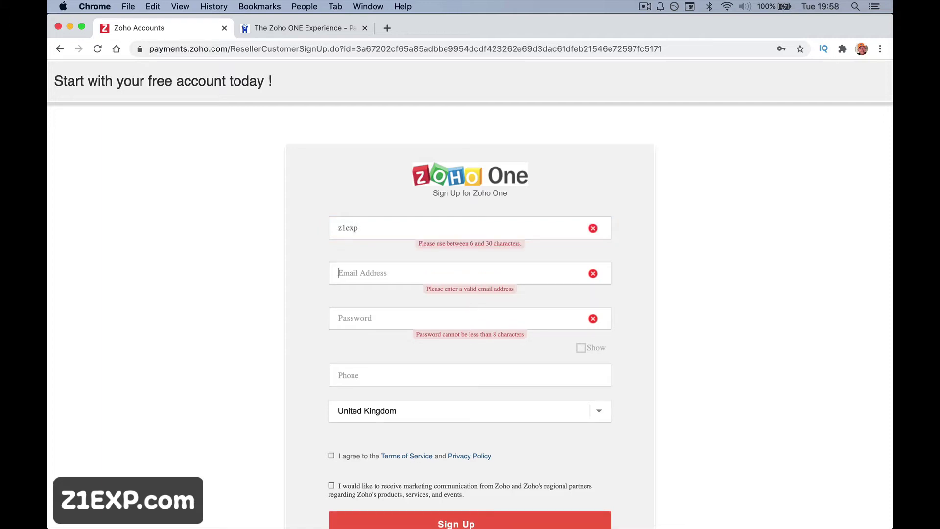
pyautogui.press('super+a')
pyautogui.press('Right')
pyautogui.press('BackSpace')
pyautogui.press('BackSpace')
pyautogui.press('BackSpace')
pyautogui.press('BackSpace')
pyautogui.press('BackSpace')
pyautogui.write('happymesu')
pyautogui.press('BackSpace')
pyautogui.write('ecut')
pyautogui.write('rity')
pyautogui.press('Tab')
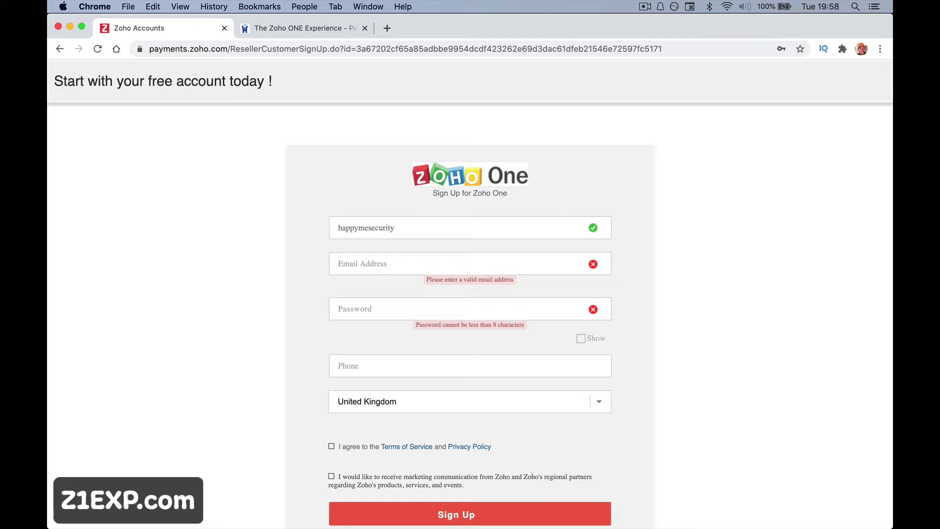
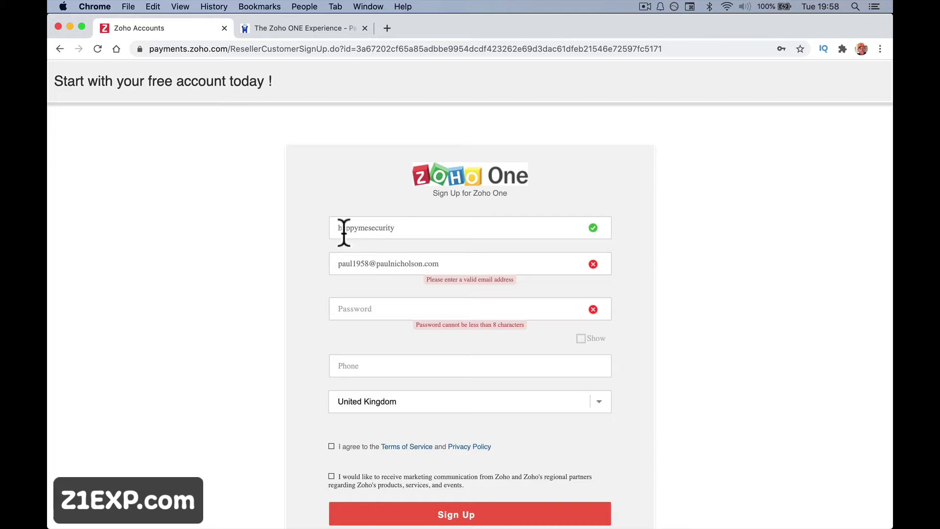
pyautogui.moveTo(368, 265); pyautogui.dragTo(331, 263)
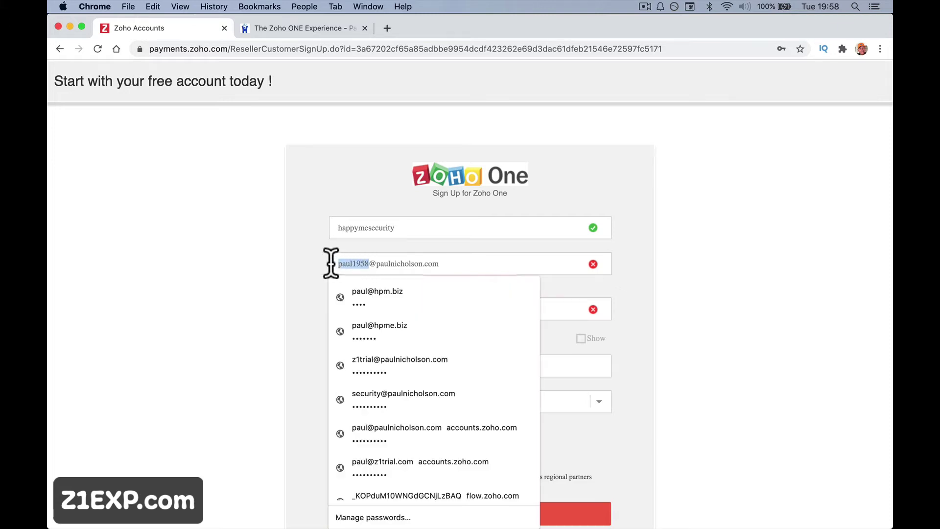
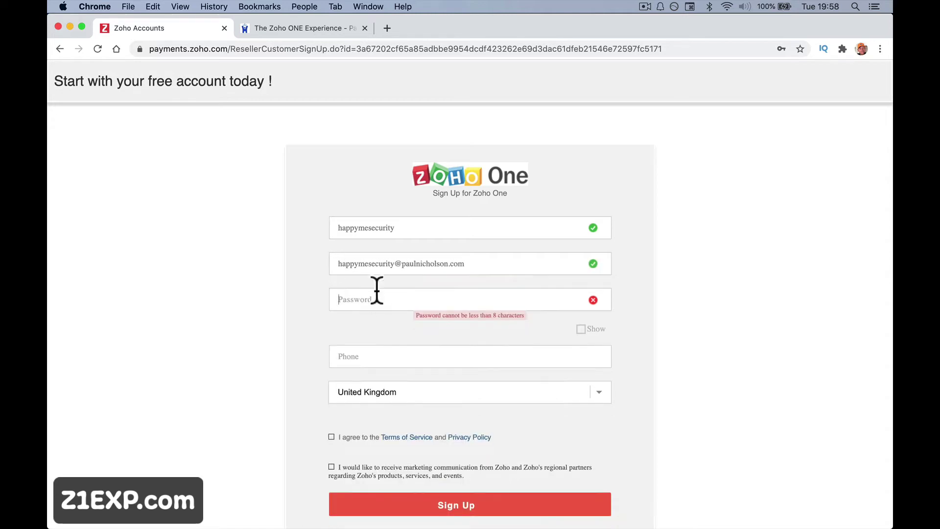
pyautogui.click(380, 299)
pyautogui.click(317, 327)
pyautogui.click(344, 303)
pyautogui.write('•••')
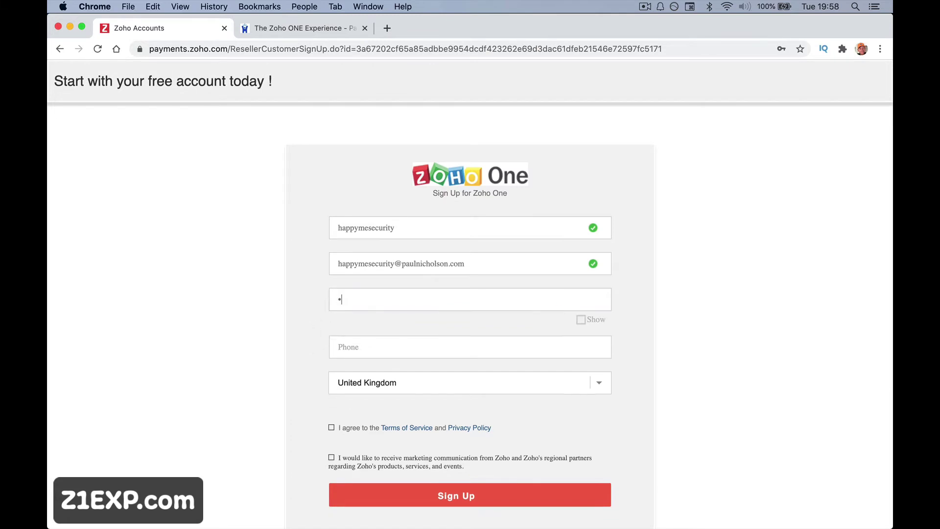
pyautogui.write('•••••••')
# Add the phone number, accept the Terms of Service and submit the sign-up.
pyautogui.press('Tab')
pyautogui.write('012')
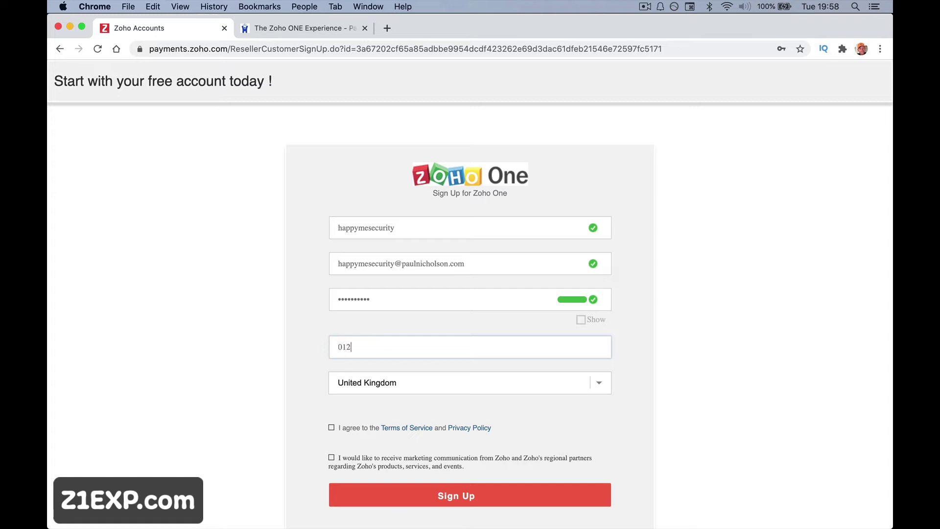
pyautogui.write('34567890')
pyautogui.scroll(-1, 387, 390)
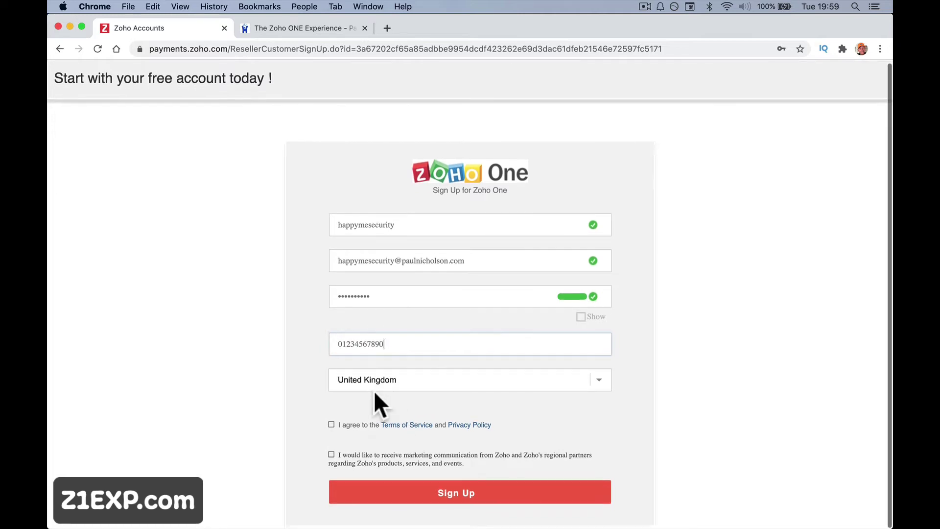
pyautogui.click(331, 426)
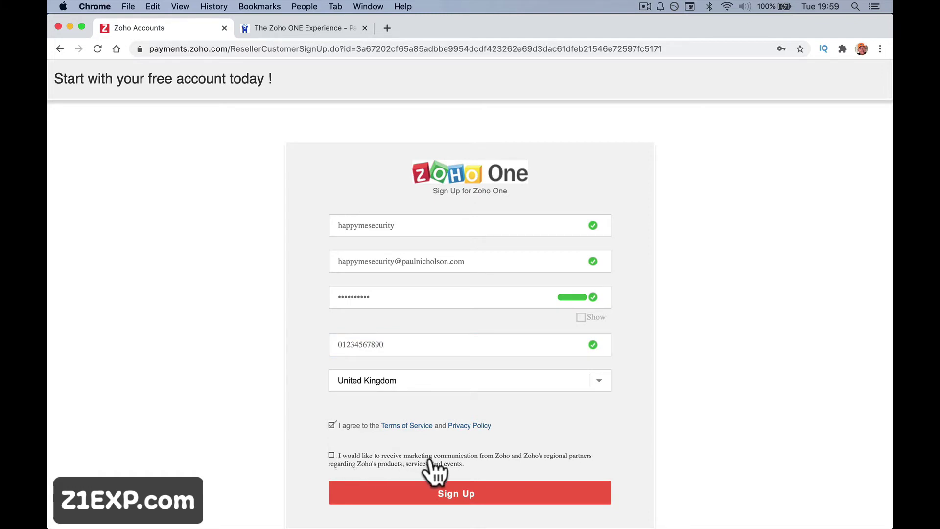
pyautogui.click(445, 496)
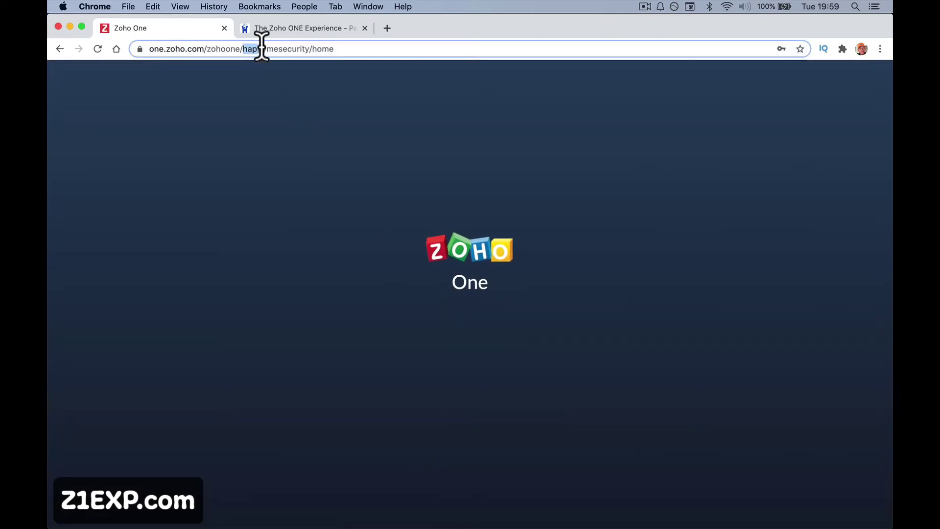
# Select and then deselect part of the portal's web address while My Apps loads.
pyautogui.moveTo(372, 49); pyautogui.dragTo(304, 49)
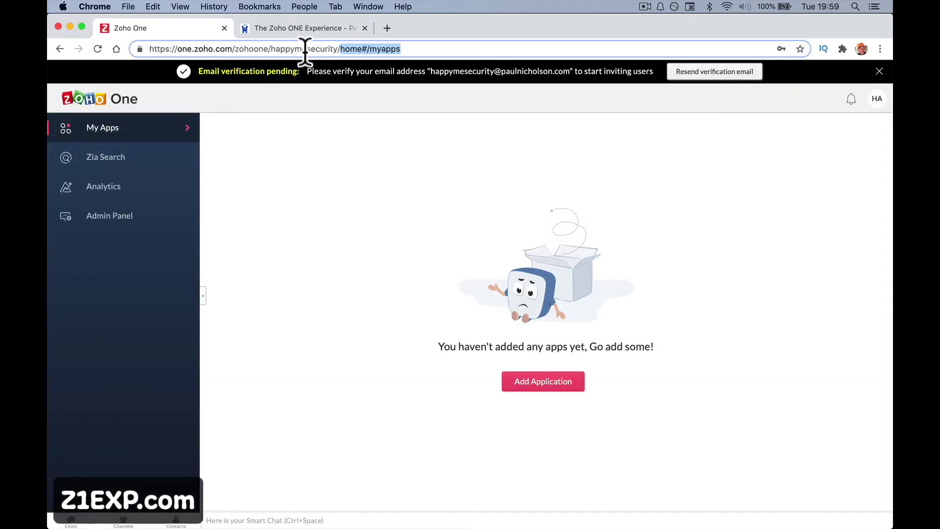
pyautogui.click(279, 49)
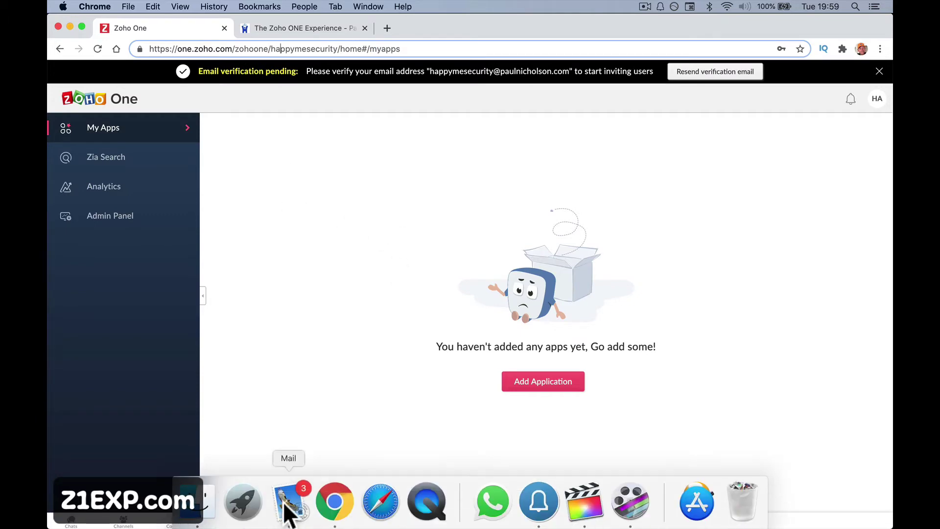
# In Mail, open the Welcome to Zoho! email, confirm the account and verify its email.
pyautogui.click(282, 500)
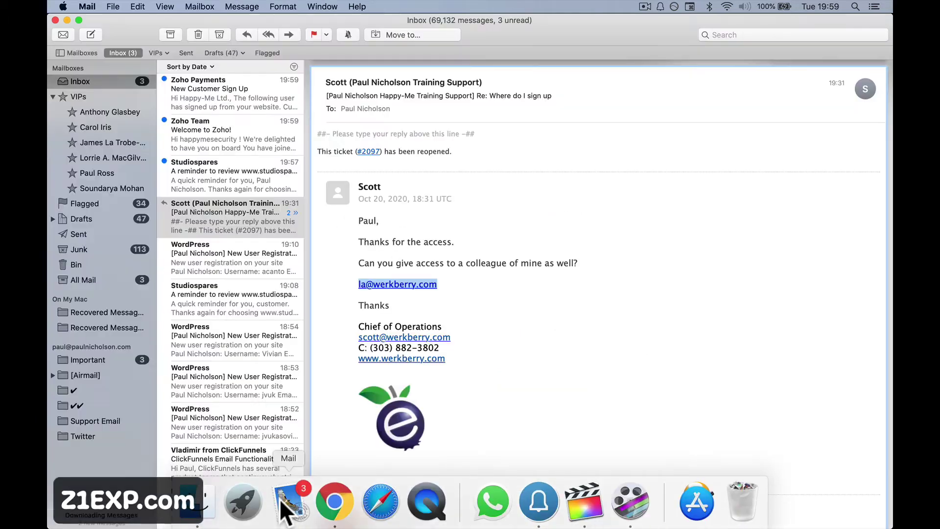
pyautogui.click(246, 98)
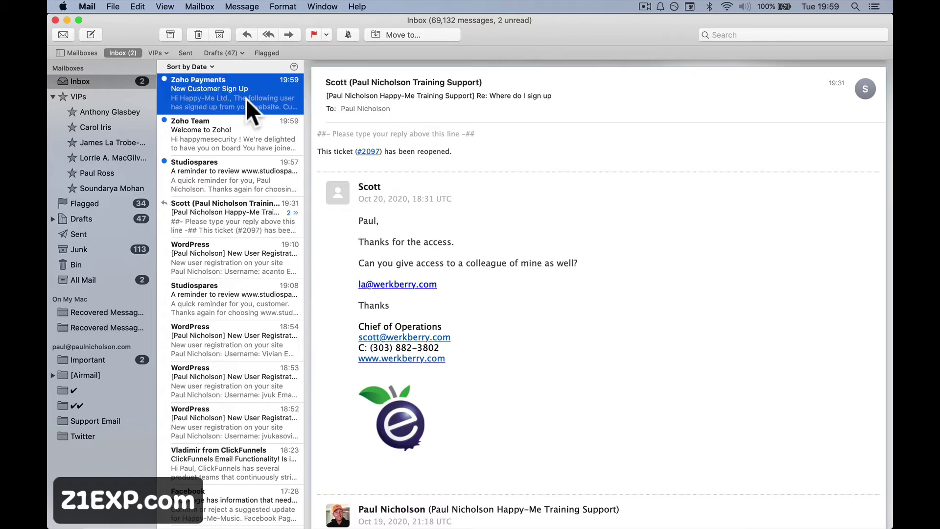
pyautogui.click(266, 159)
pyautogui.click(231, 136)
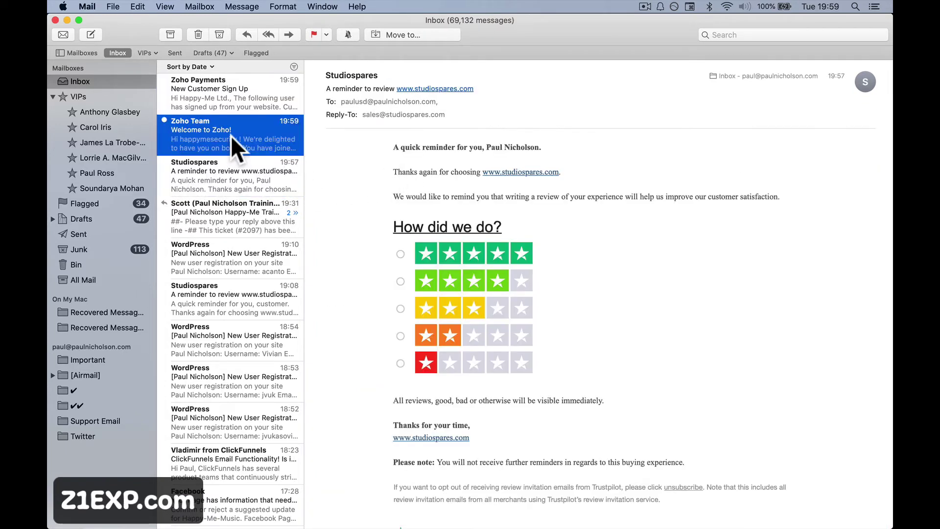
pyautogui.click(350, 314)
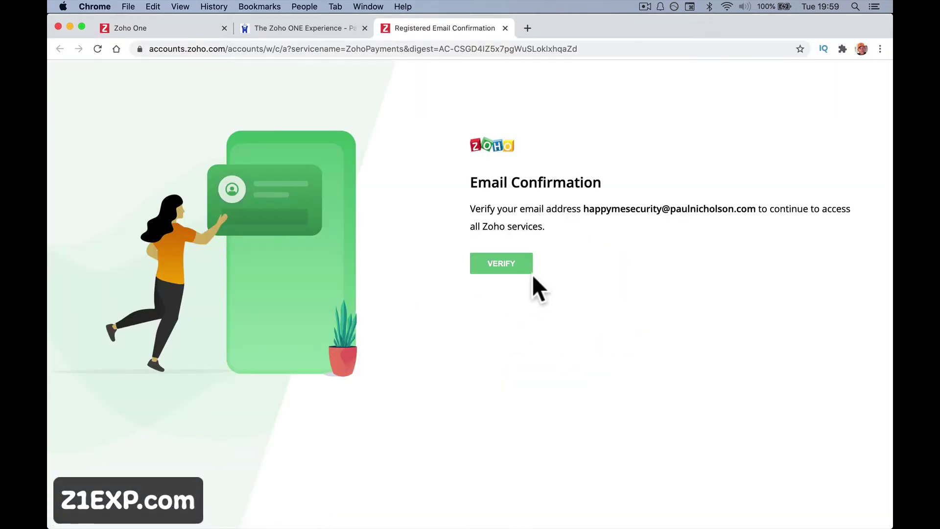
pyautogui.click(503, 266)
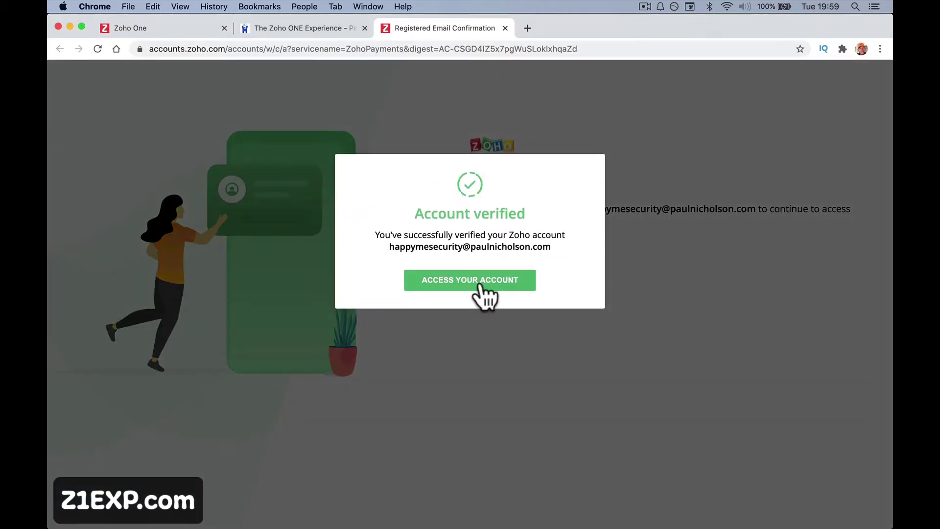
pyautogui.click(480, 284)
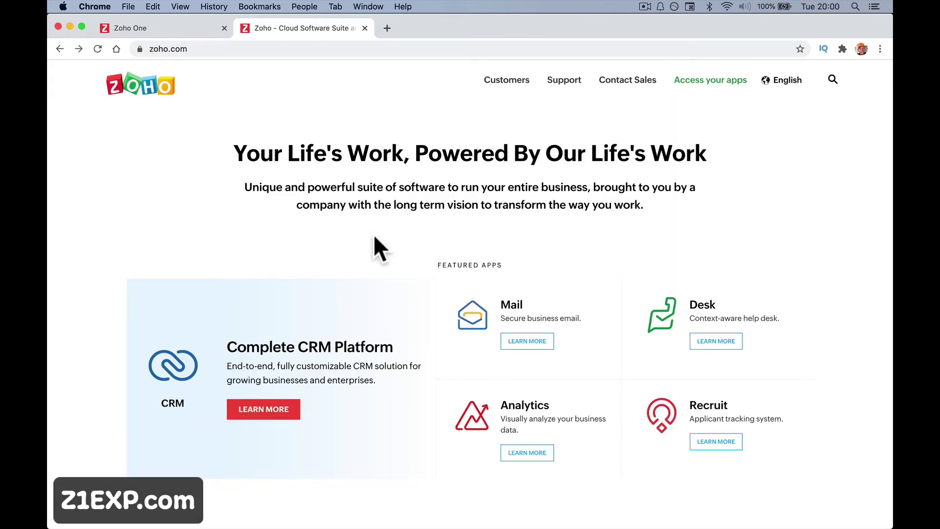
# Scroll the zoho.com app catalogue, view the WorkDrive page, then return to the homepage.
pyautogui.scroll(-8, 374, 236)
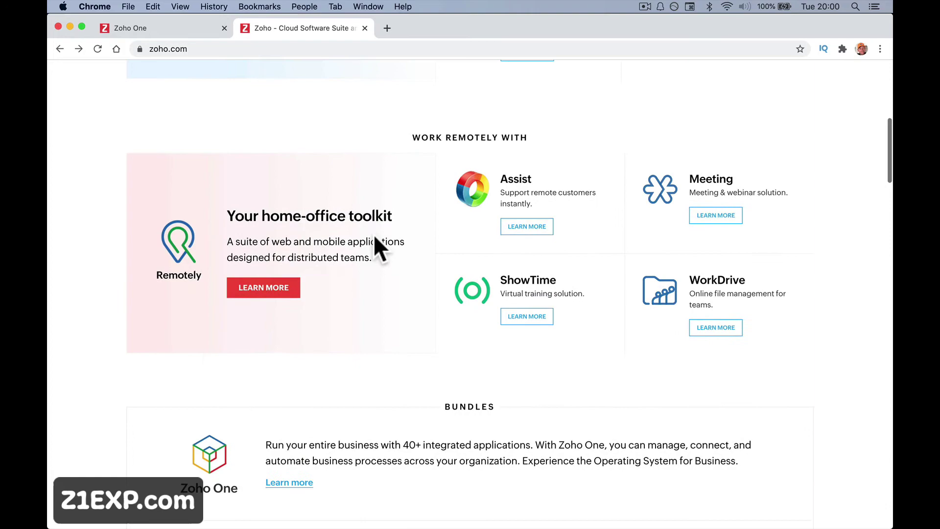
pyautogui.scroll(-11, 374, 237)
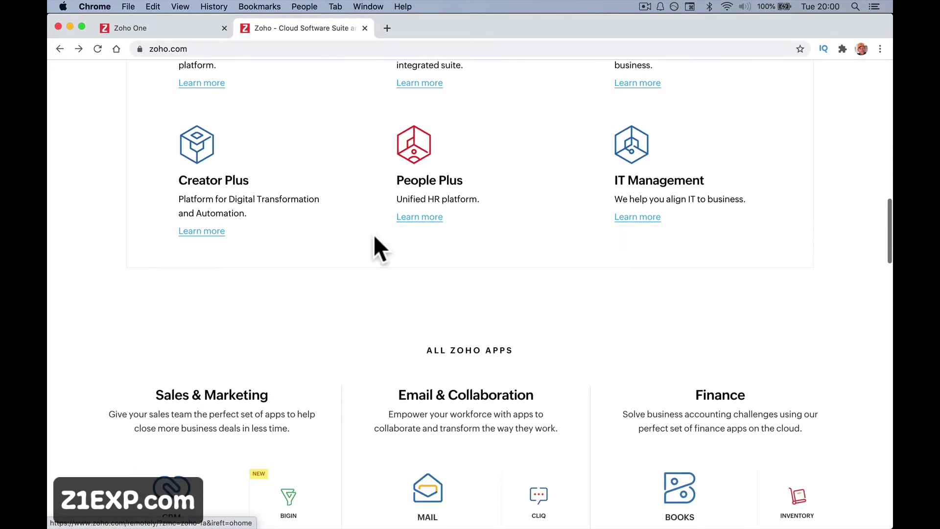
pyautogui.scroll(-8, 374, 234)
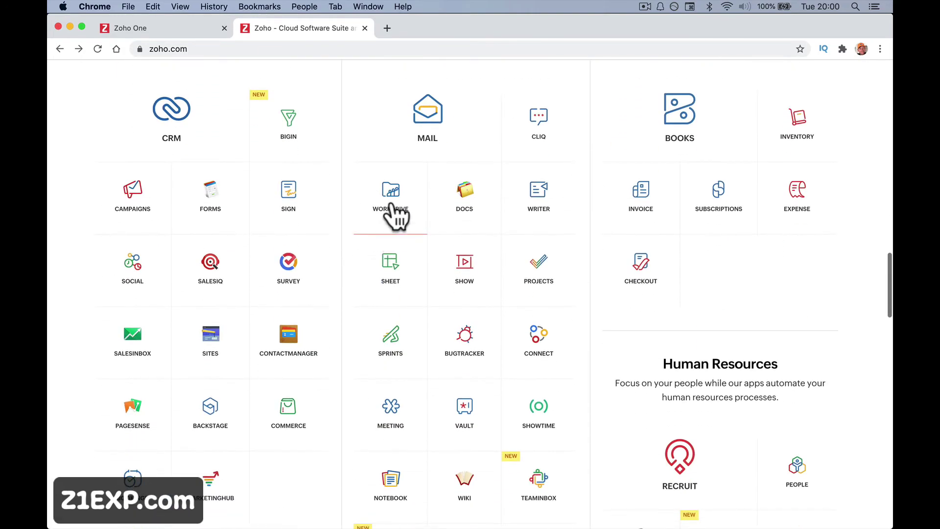
pyautogui.click(393, 210)
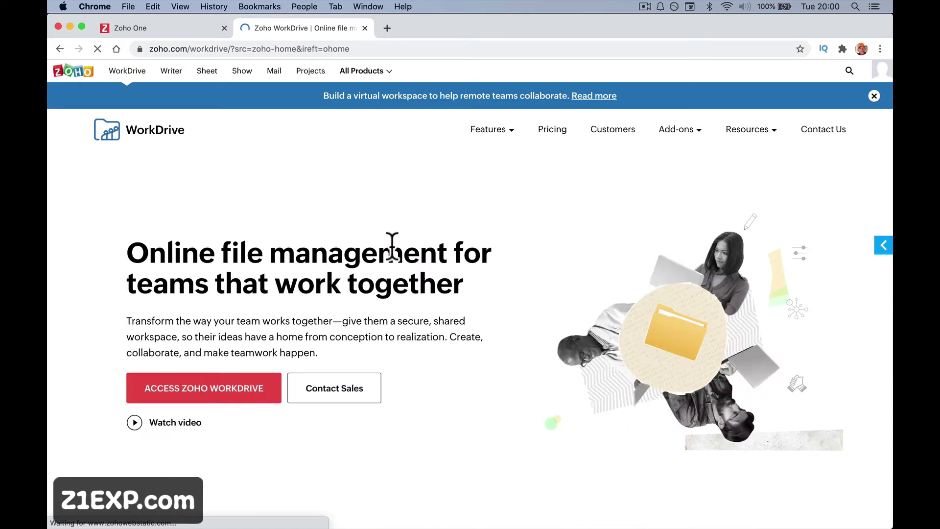
pyautogui.press('super+bracketleft')
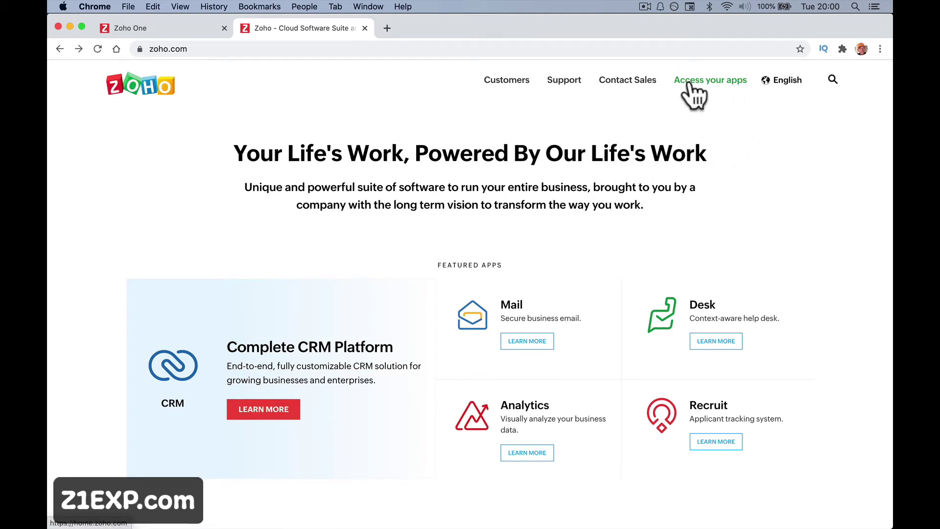
# Open your apps from zoho.com, close the duplicate tab, and open Analytics under Zia Search.
pyautogui.click(143, 27)
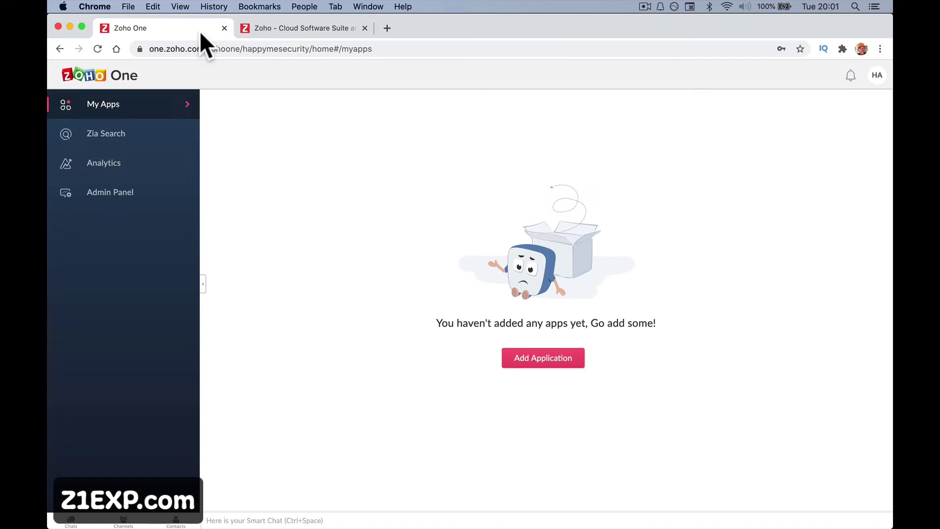
pyautogui.click(260, 31)
pyautogui.click(693, 81)
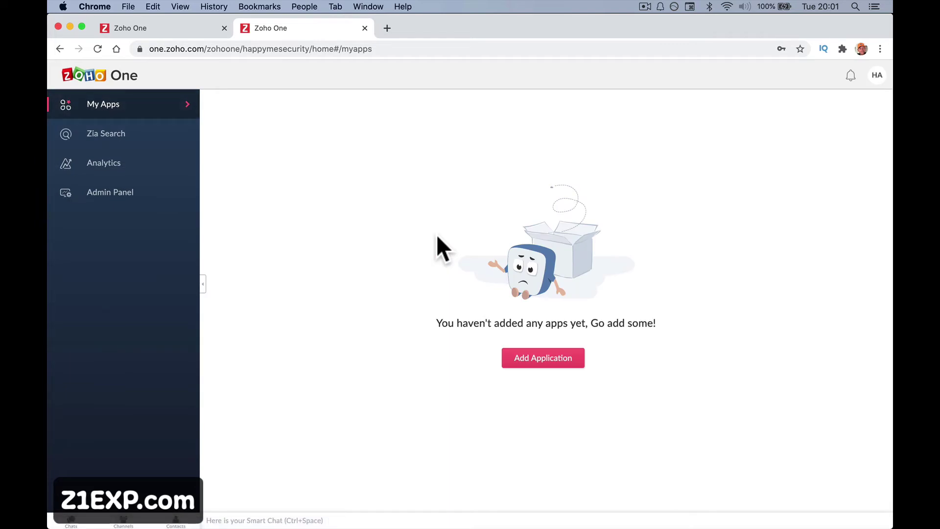
pyautogui.press('super+w')
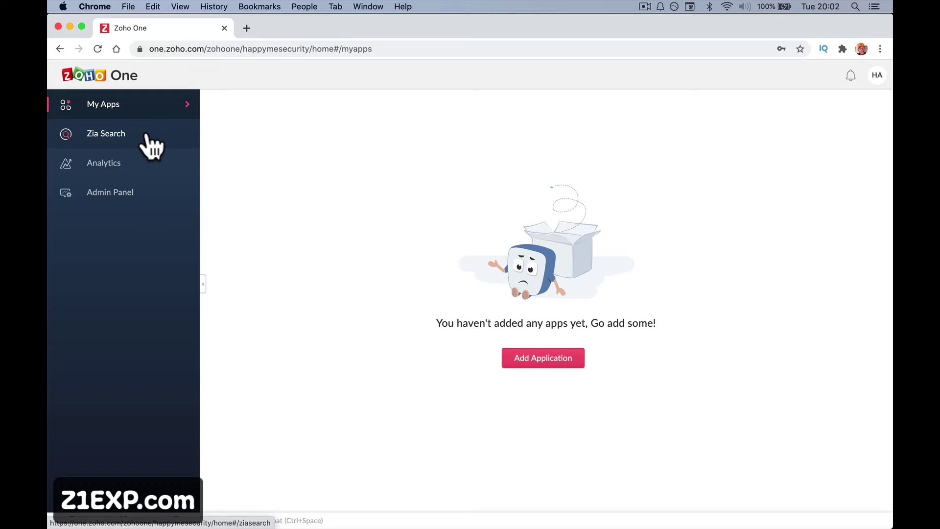
pyautogui.click(171, 131)
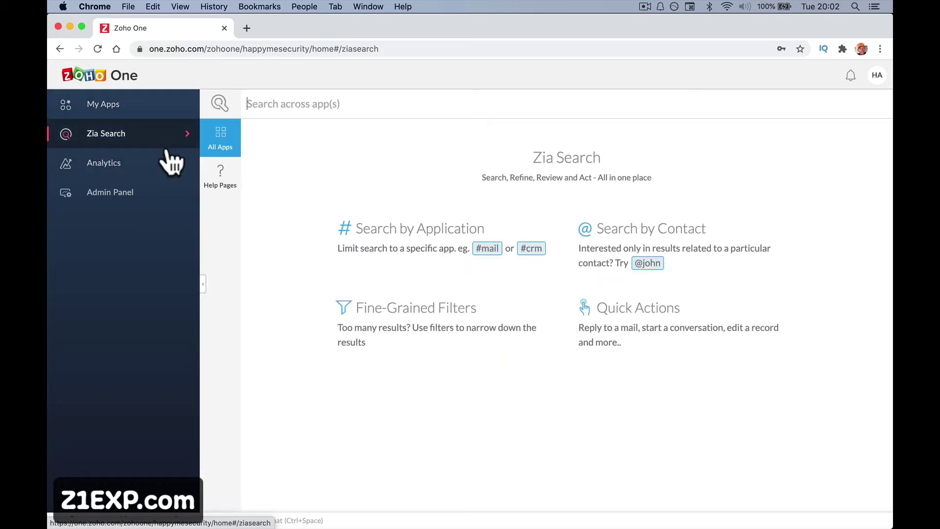
pyautogui.click(161, 164)
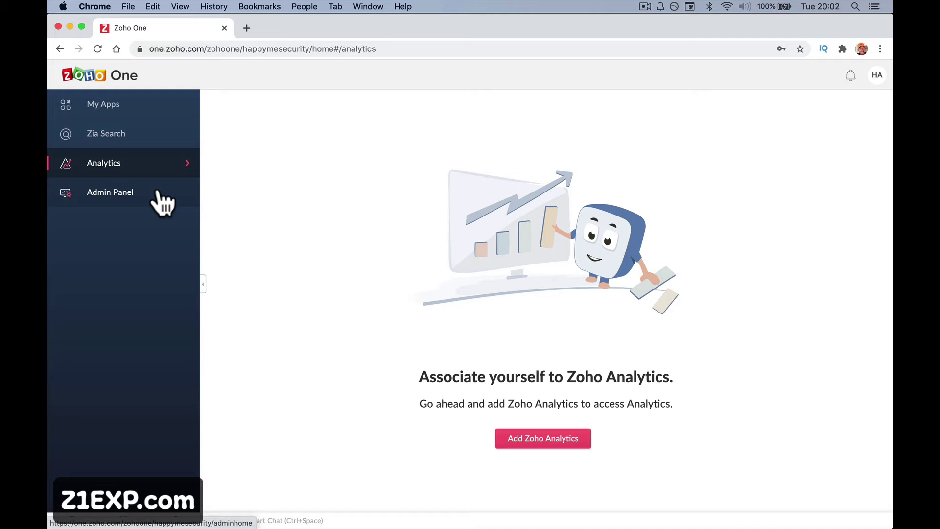
# In the Admin Panel, pick Sales as the Getting Started category and continue.
pyautogui.click(159, 192)
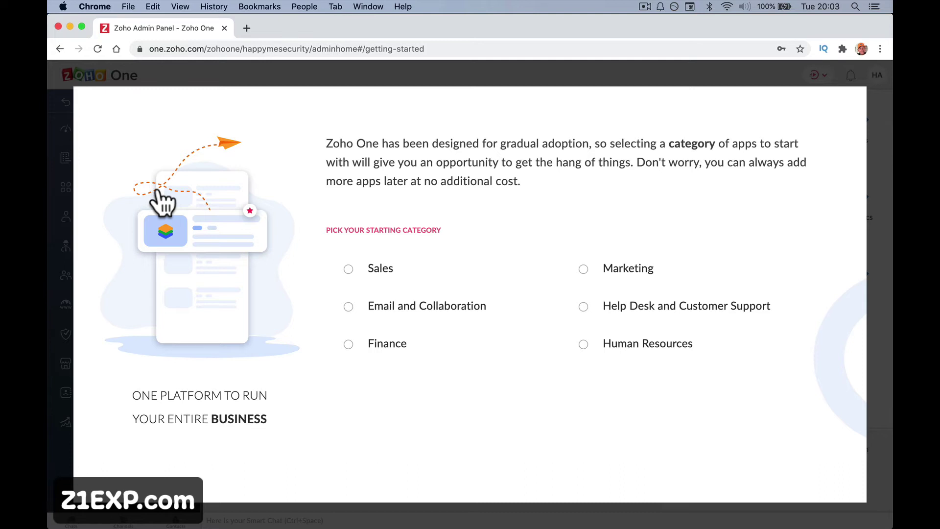
pyautogui.click(348, 269)
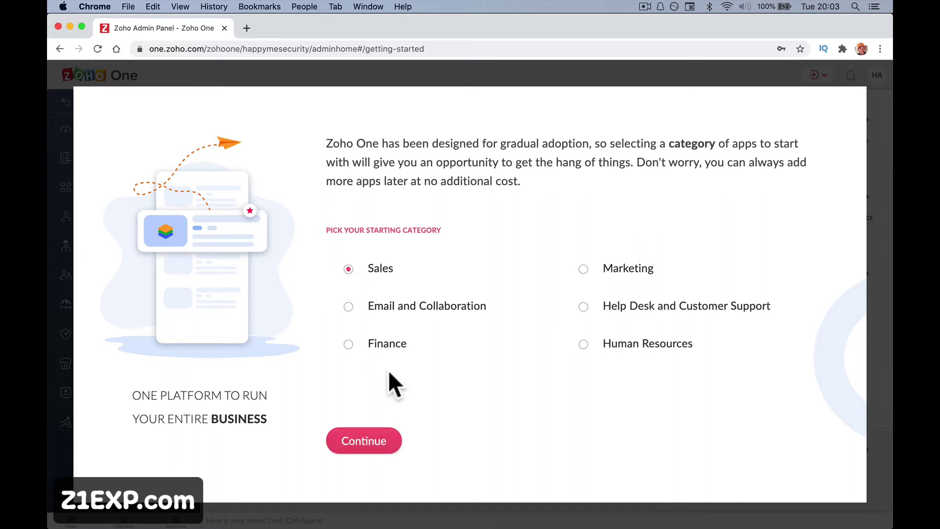
pyautogui.click(584, 269)
pyautogui.click(422, 264)
pyautogui.click(386, 446)
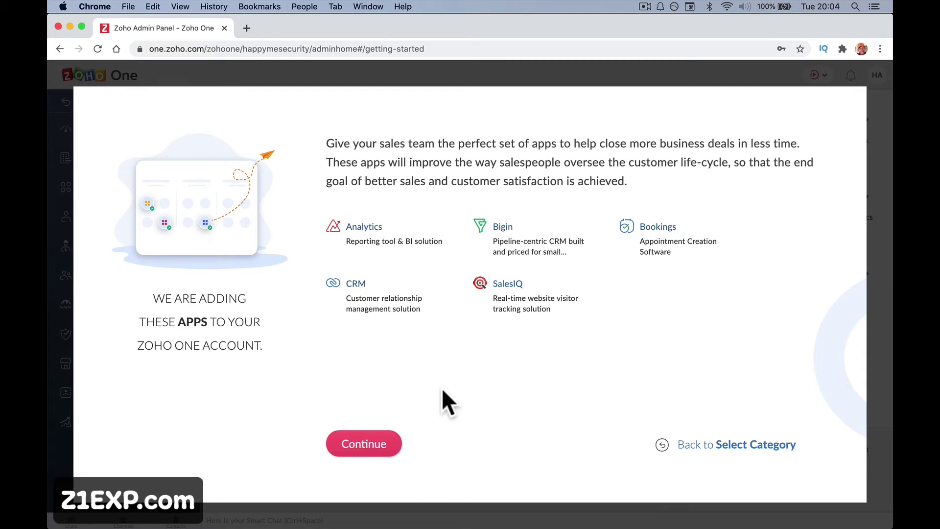
# Accept the Sales apps bundle and continue to the auto-enabled remote-work apps screen.
pyautogui.click(360, 446)
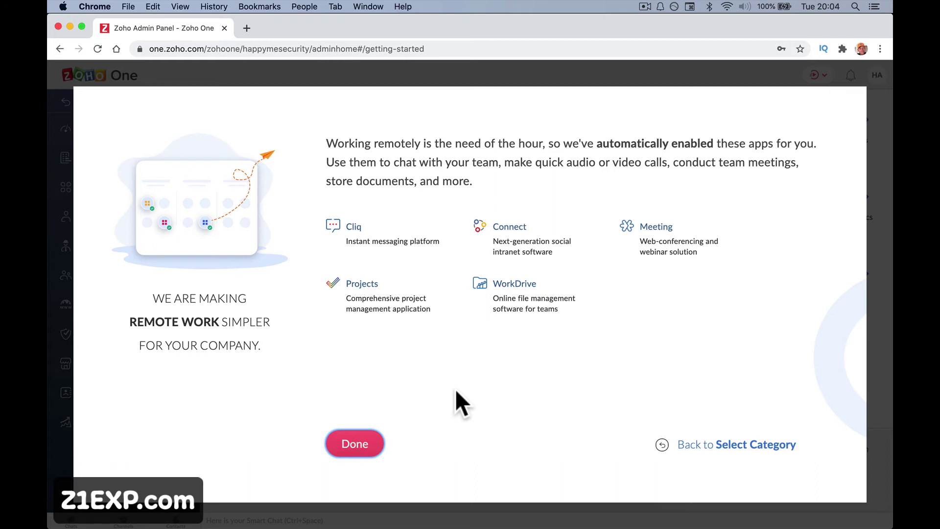
# Finish setup with the remote-work apps and advance the product tour past Applications to step 3/8, Users.
pyautogui.click(373, 443)
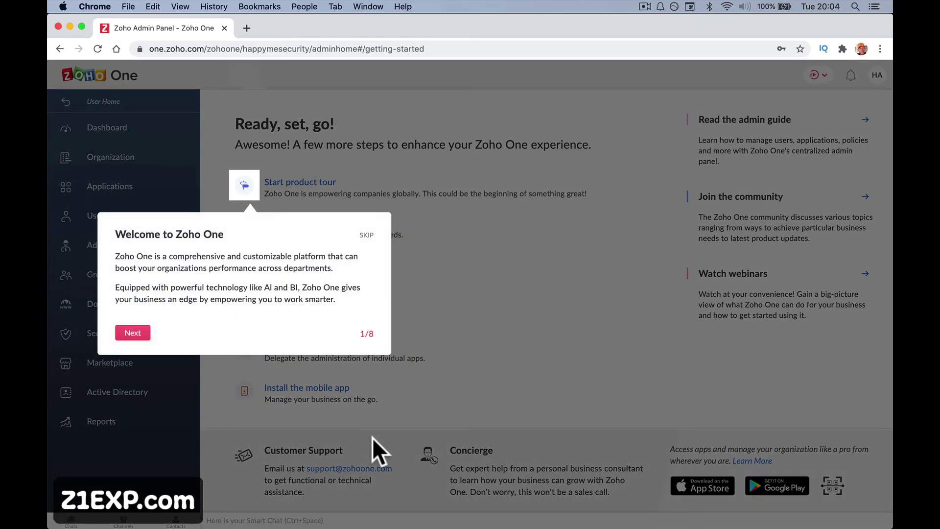
pyautogui.moveTo(404, 488)
pyautogui.click(134, 335)
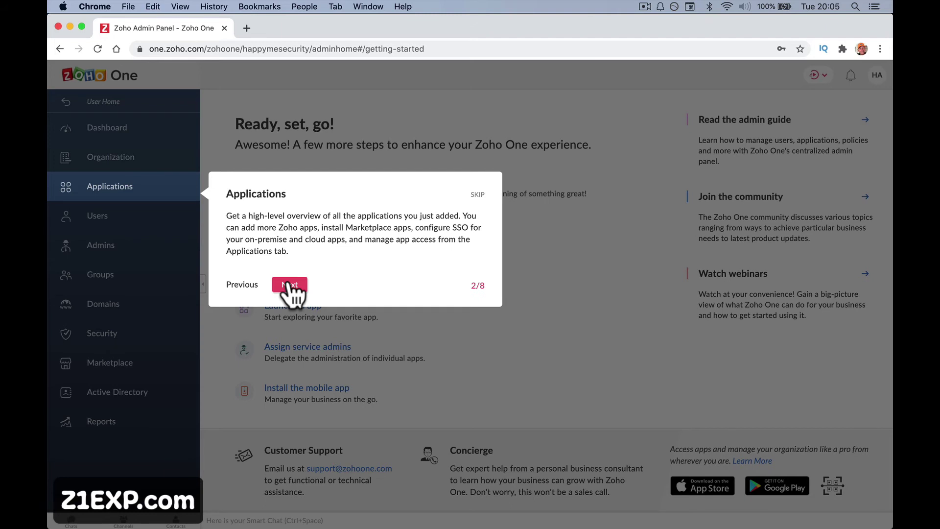
pyautogui.click(289, 286)
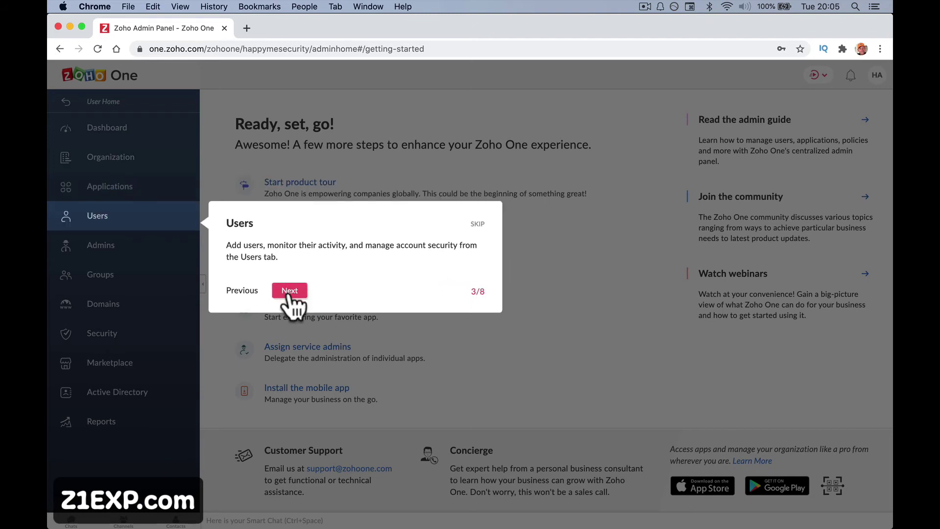
# Step the tour through Groups, Security, Reports, Quick Actions and the final step, then close it.
pyautogui.click(289, 290)
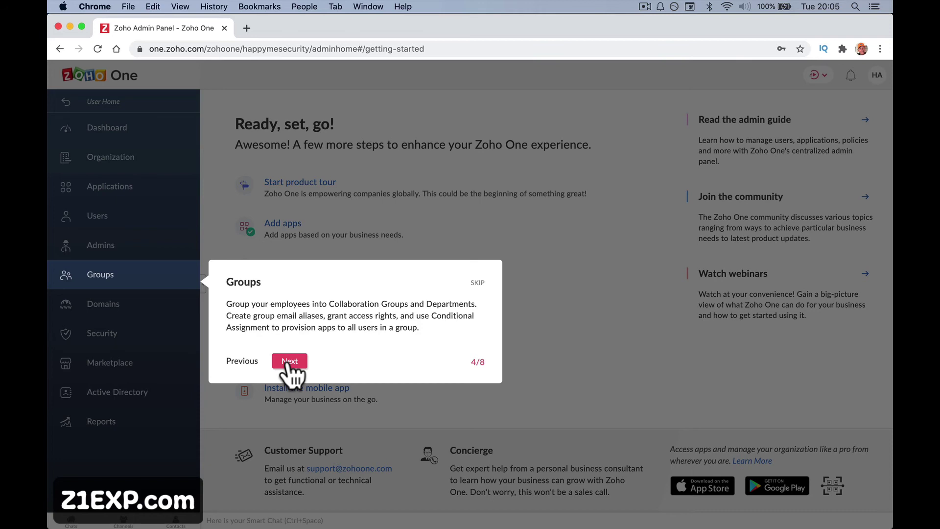
pyautogui.click(289, 363)
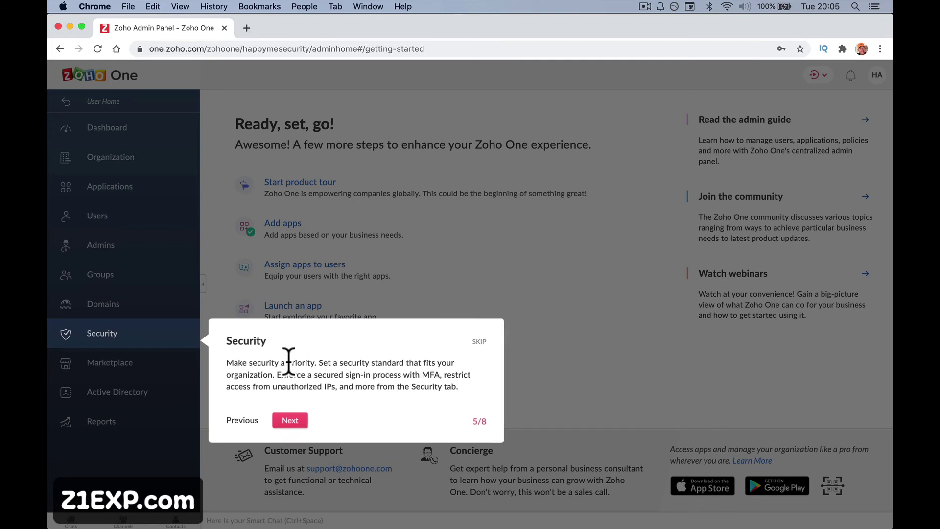
pyautogui.click(298, 417)
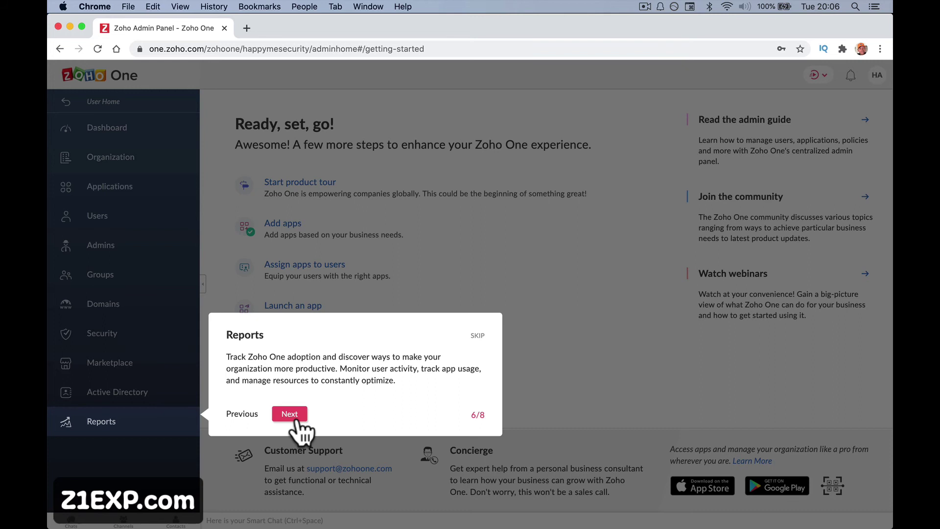
pyautogui.click(294, 416)
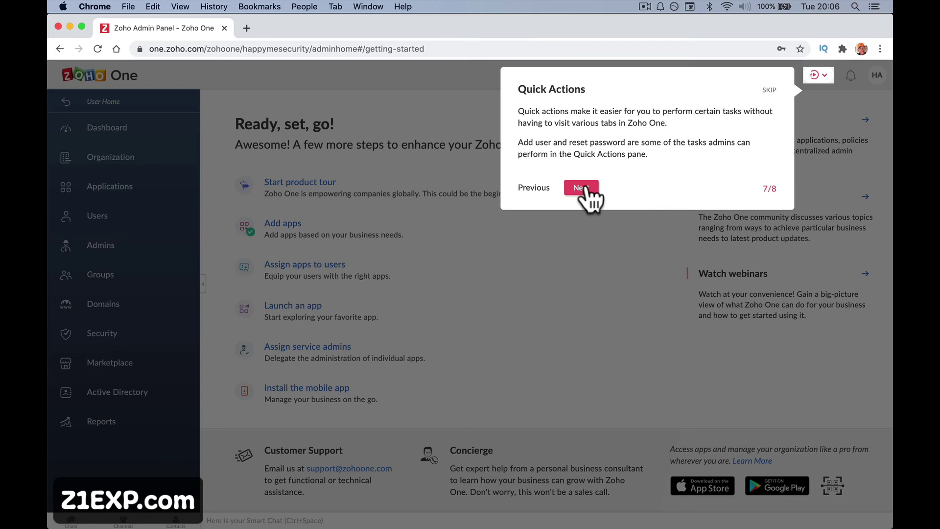
pyautogui.click(582, 188)
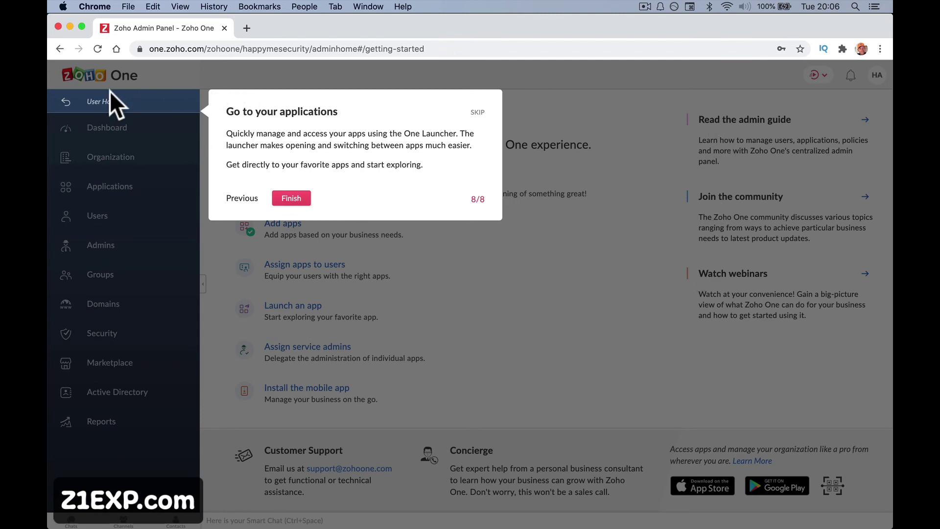
pyautogui.click(291, 206)
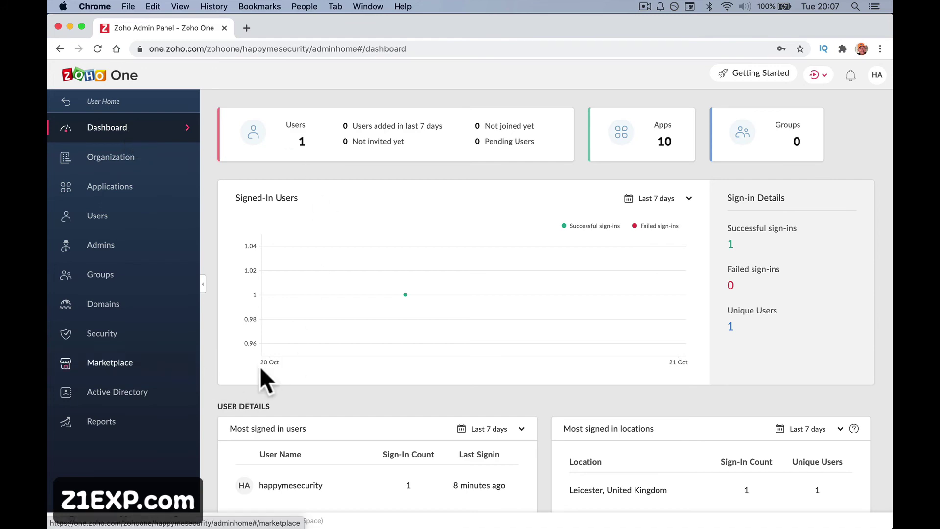
# Look over the Dashboard, then show the happymesecurity Organization Info page.
pyautogui.scroll(-8, 367, 416)
pyautogui.scroll(-2, 364, 418)
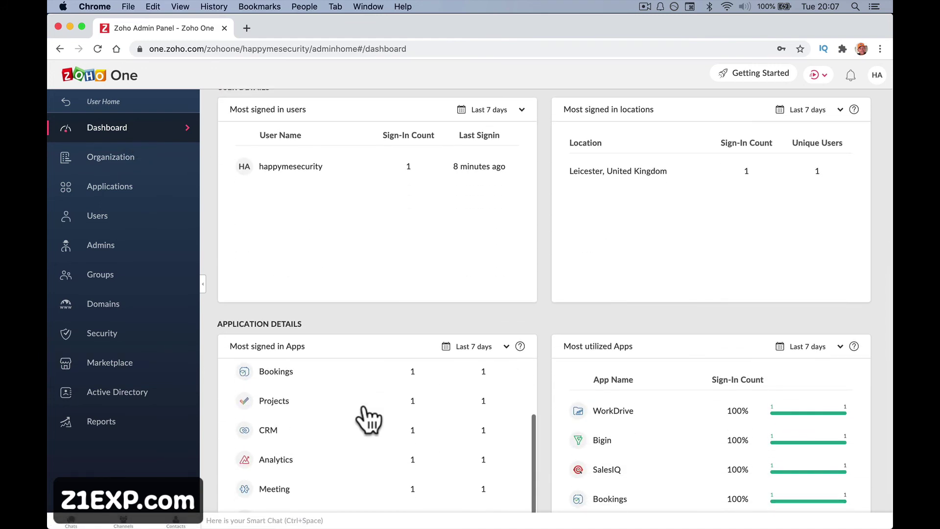
pyautogui.scroll(10, 365, 419)
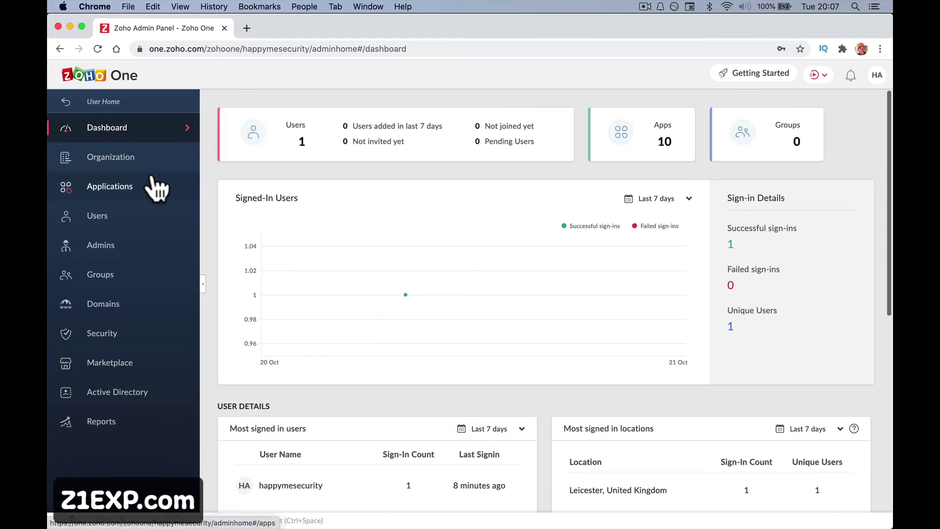
pyautogui.click(131, 160)
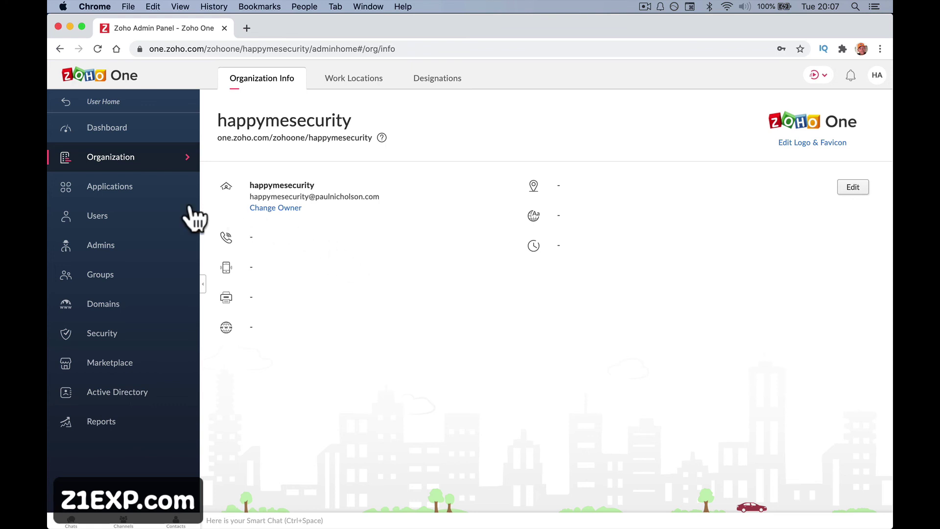
# Go from the Users list to the Applications page and look over the active apps.
pyautogui.click(151, 209)
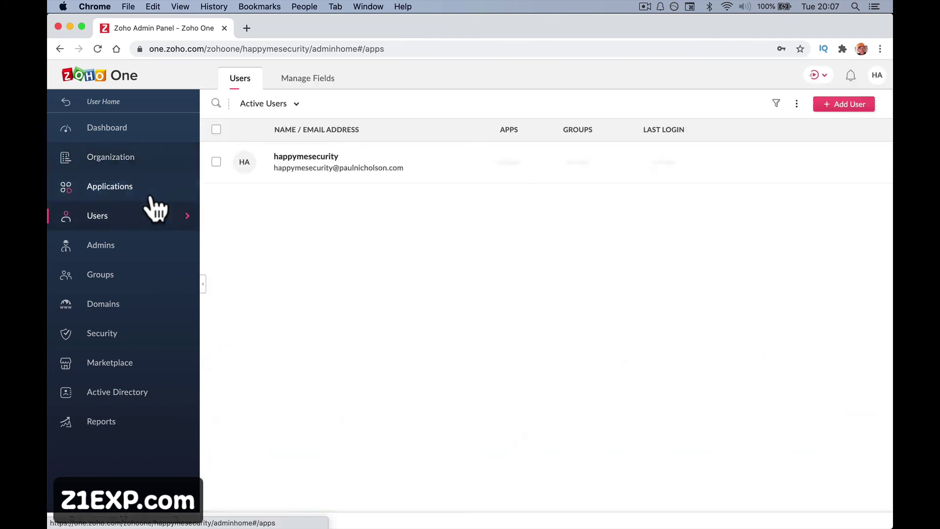
pyautogui.click(147, 192)
pyautogui.scroll(-1, 396, 287)
pyautogui.scroll(2, 398, 289)
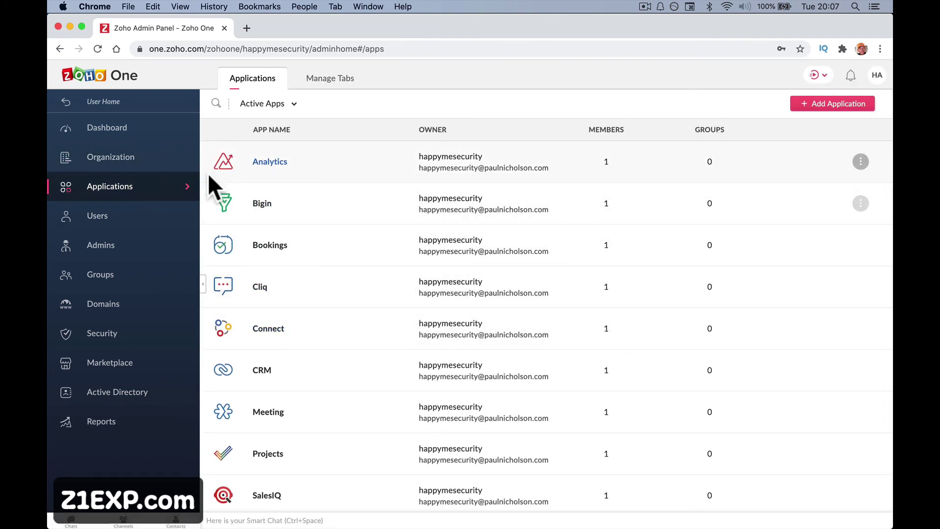
pyautogui.scroll(-1, 328, 314)
pyautogui.scroll(1, 329, 312)
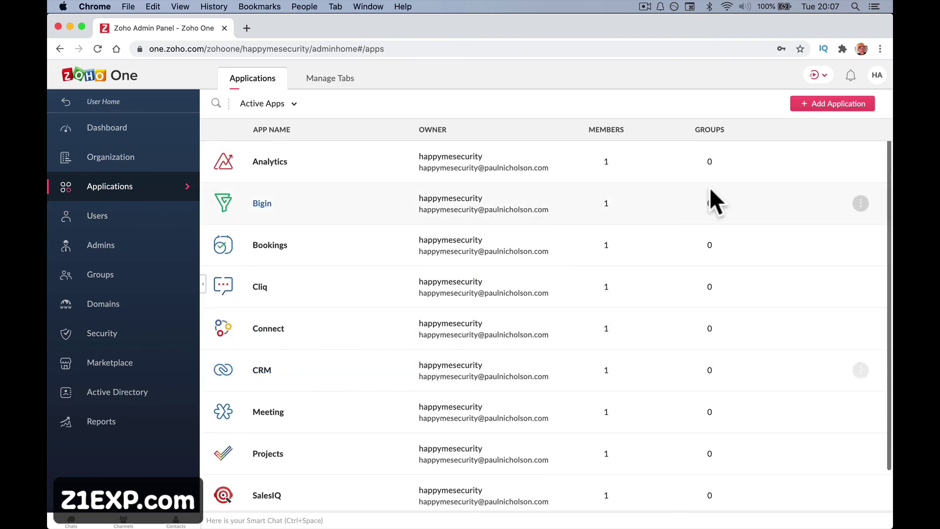
# Try Add Application, then return to the active applications list by way of Users.
pyautogui.click(833, 104)
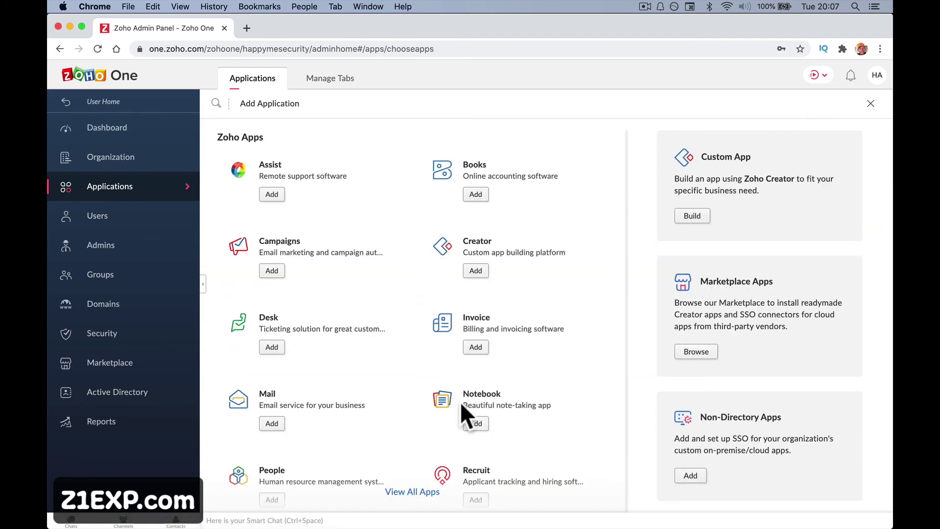
pyautogui.click(142, 223)
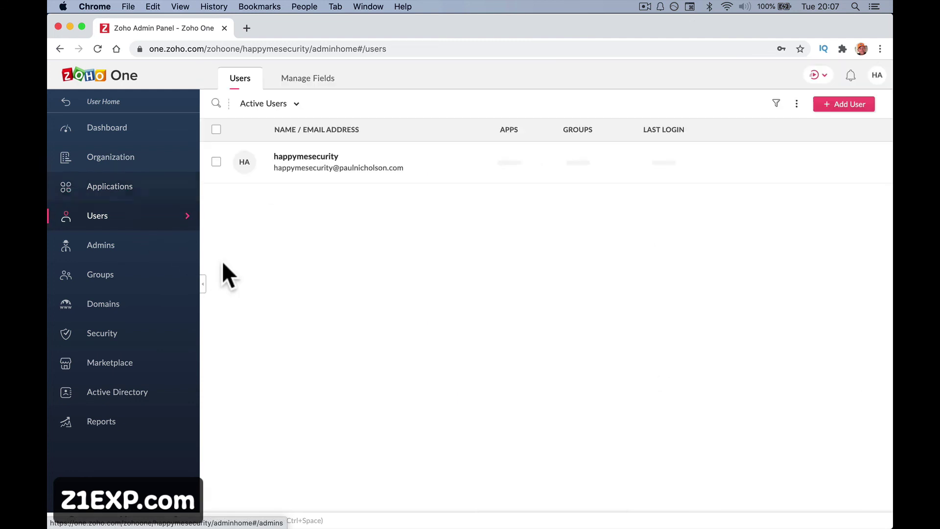
pyautogui.click(154, 190)
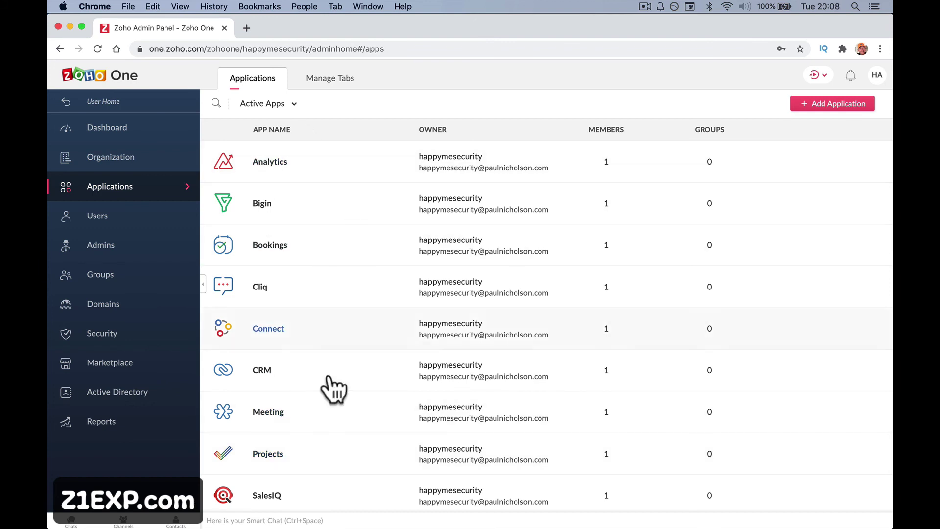
# Browse the Users, Admins, Groups and Domains pages in the admin sidebar.
pyautogui.click(174, 232)
pyautogui.click(174, 272)
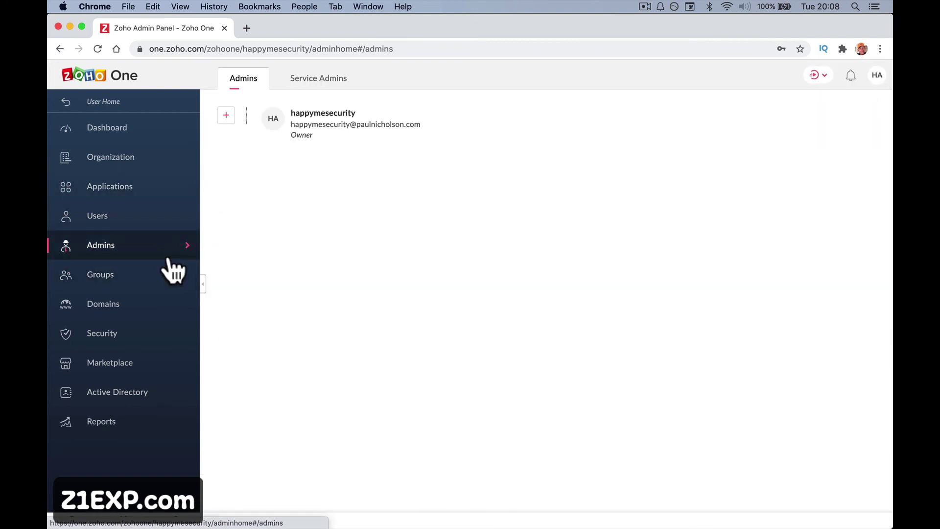
pyautogui.click(174, 272)
pyautogui.click(153, 313)
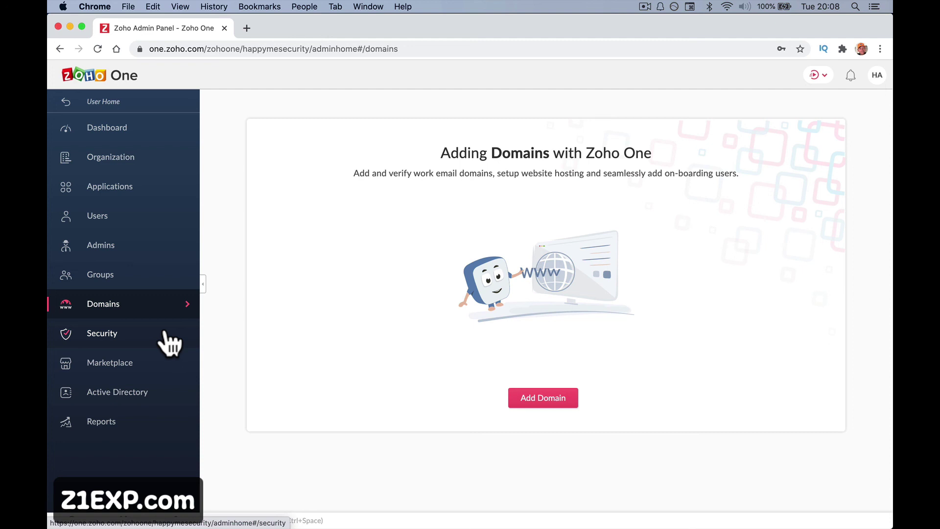
# Visit the Security and Marketplace pages, then review the Active Directory Sync Tool page.
pyautogui.click(169, 344)
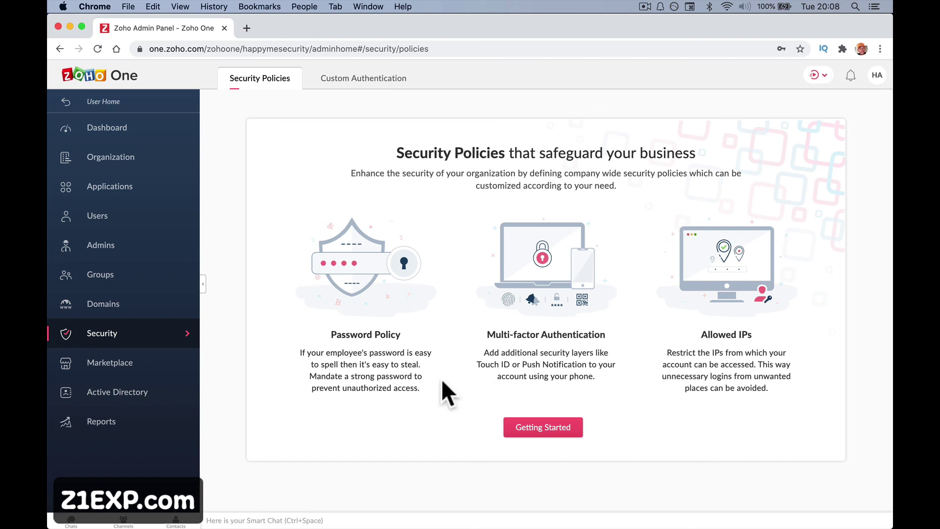
pyautogui.click(149, 363)
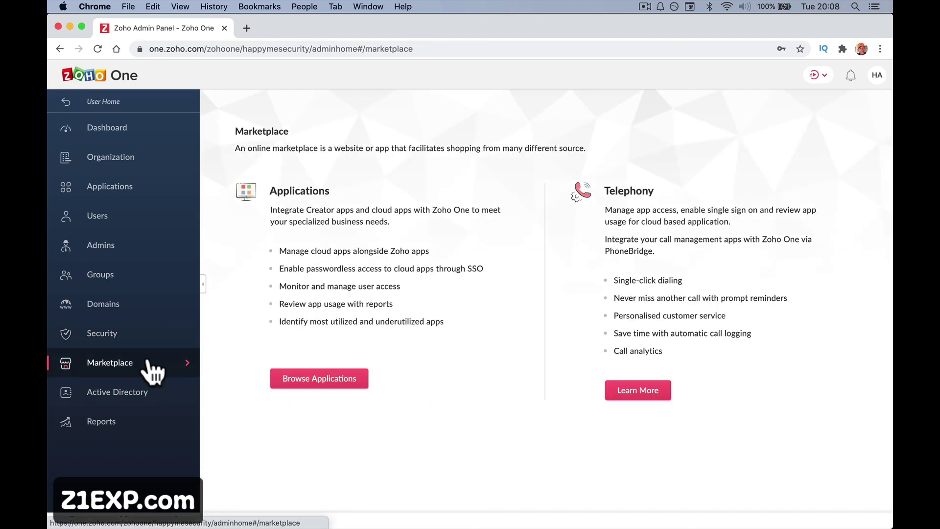
pyautogui.click(149, 393)
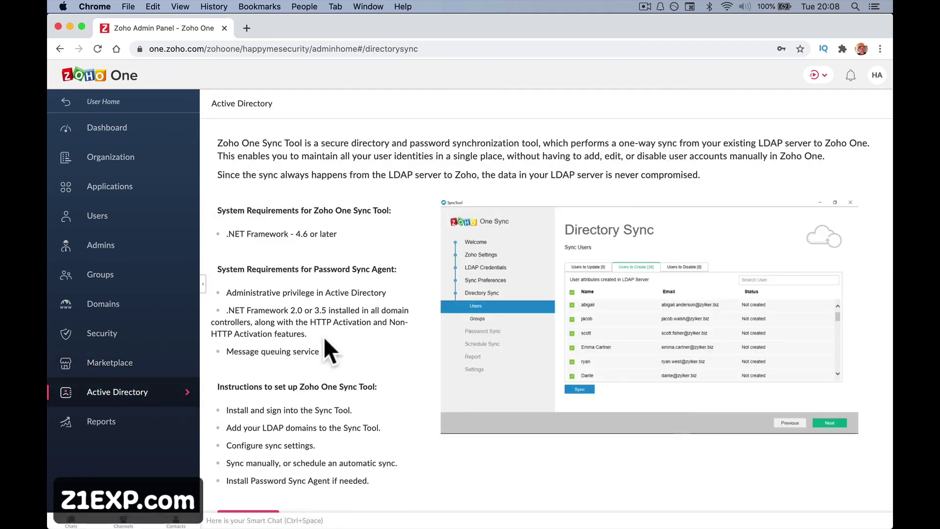
pyautogui.scroll(-2, 324, 336)
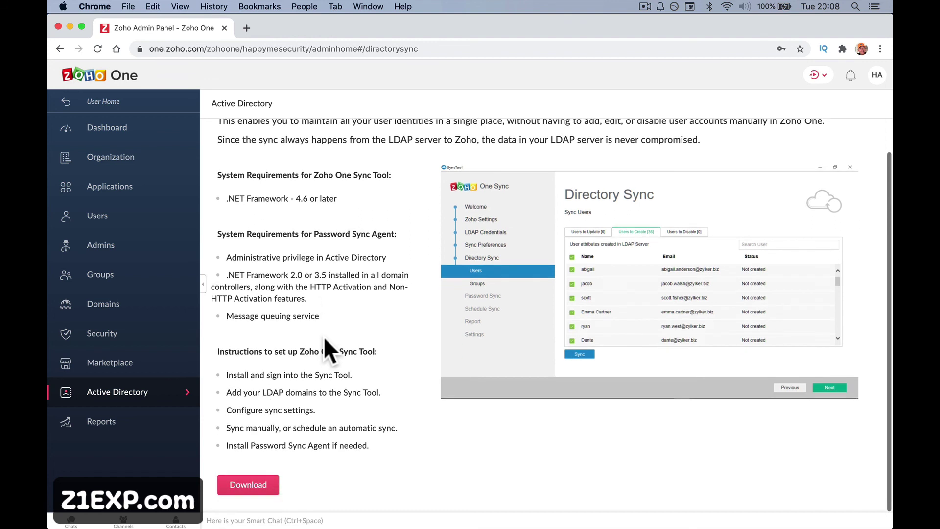
pyautogui.scroll(2, 310, 352)
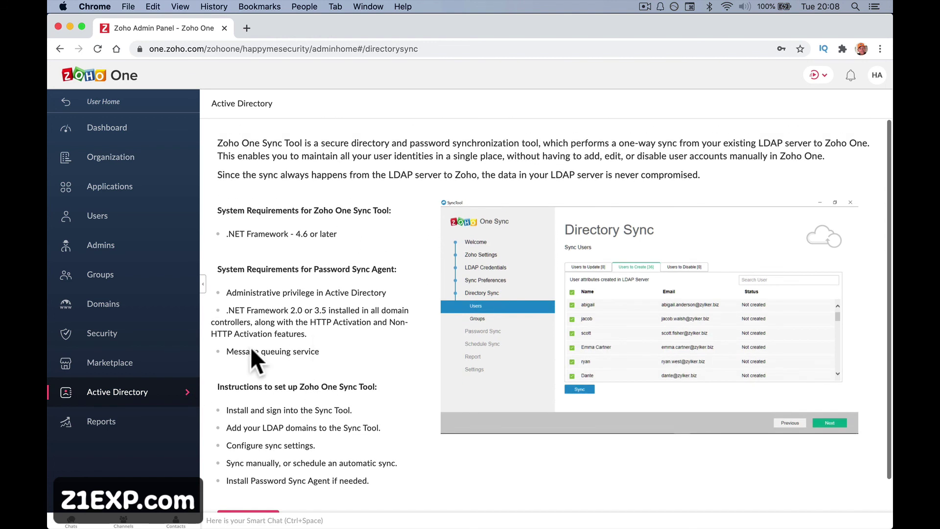
# Show the Reports page with Users, Login, Applications and Multi-factor Authentication reports.
pyautogui.click(149, 425)
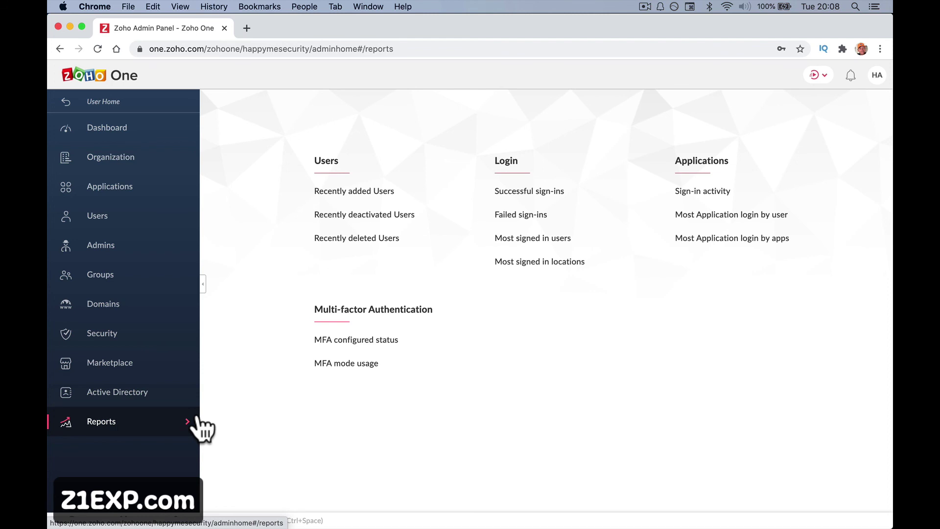